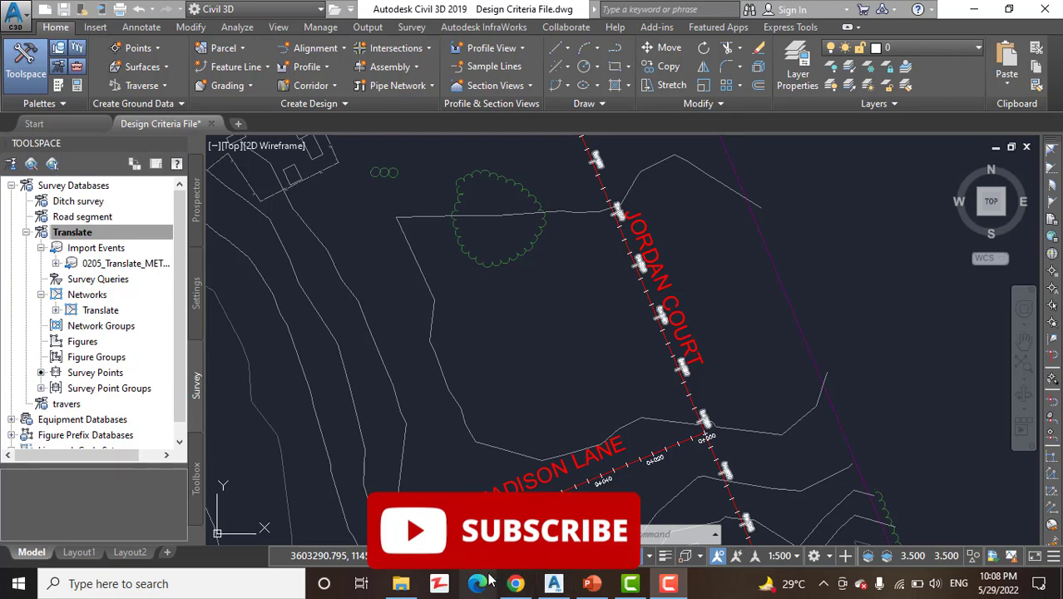
- Switch from Civil 3D to Chrome, which shows the YouTube channel page
{"action": "left_click", "coordinate": [516, 584]}
- Look over the YouTube channel tab, then scroll through the business Facebook page
{"action": "left_click", "coordinate": [249, 12]}
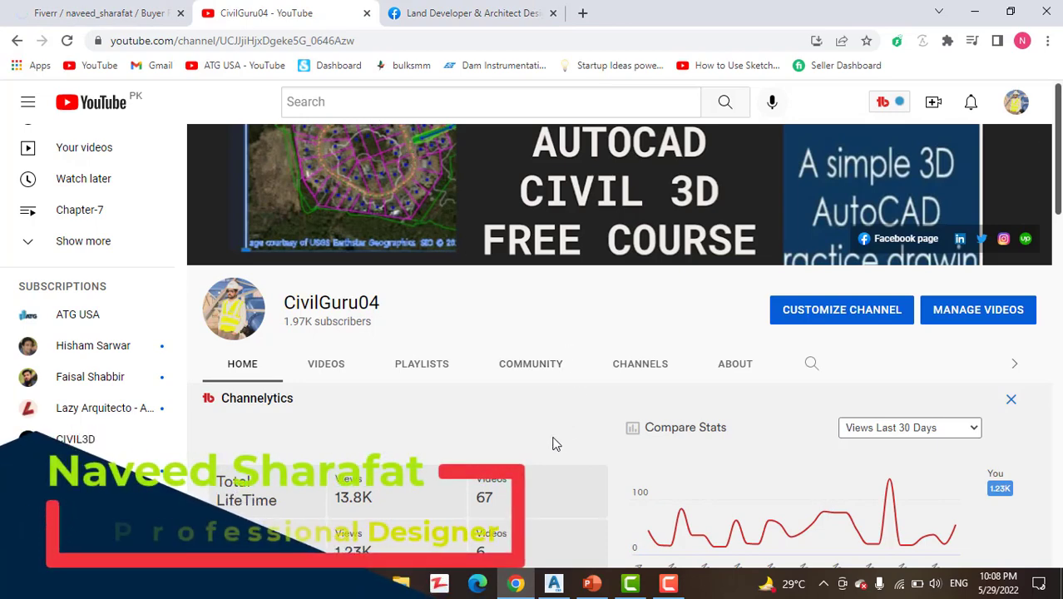
{"action": "left_click", "coordinate": [498, 15]}
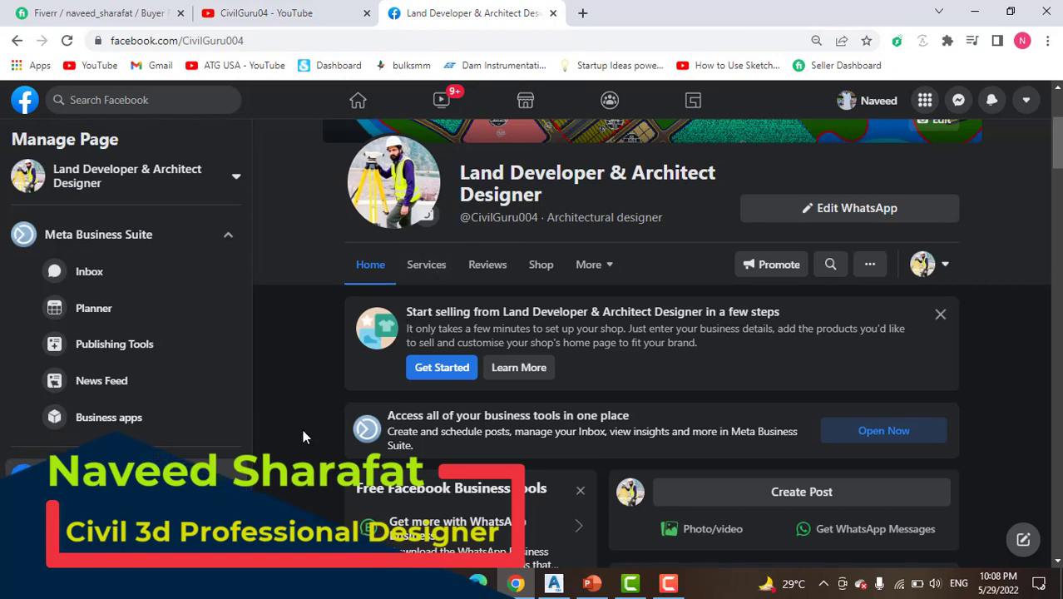
{"action": "scroll", "coordinate": [302, 436], "scroll_direction": "down", "scroll_amount": 1}
{"action": "scroll", "coordinate": [303, 432], "scroll_direction": "down", "scroll_amount": 3}
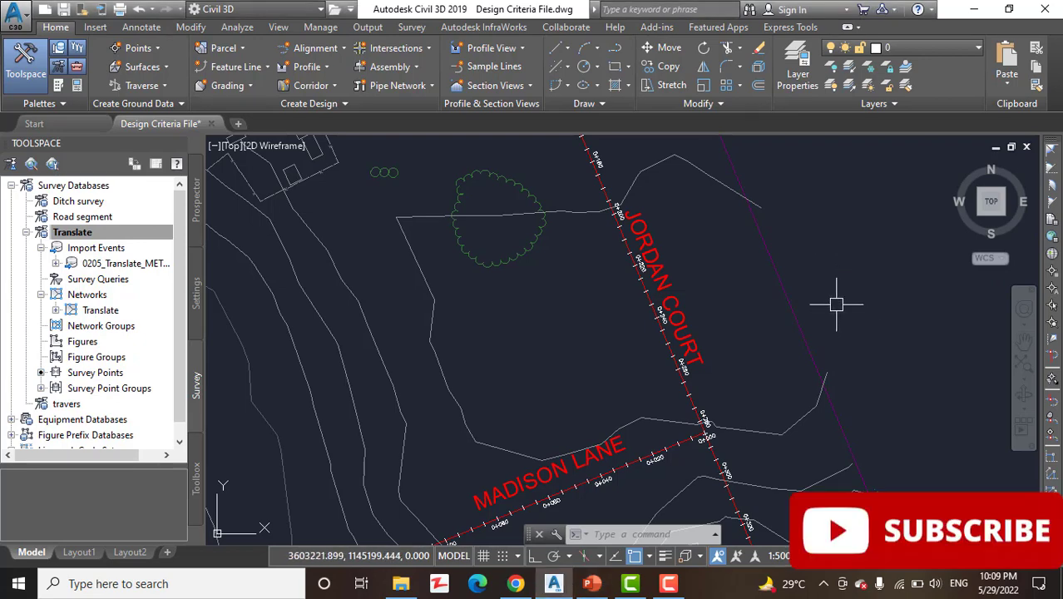
- Zoom out to the whole site and pan to center the Jordan Court profile view
{"action": "scroll", "coordinate": [820, 291], "scroll_direction": "down", "scroll_amount": 4}
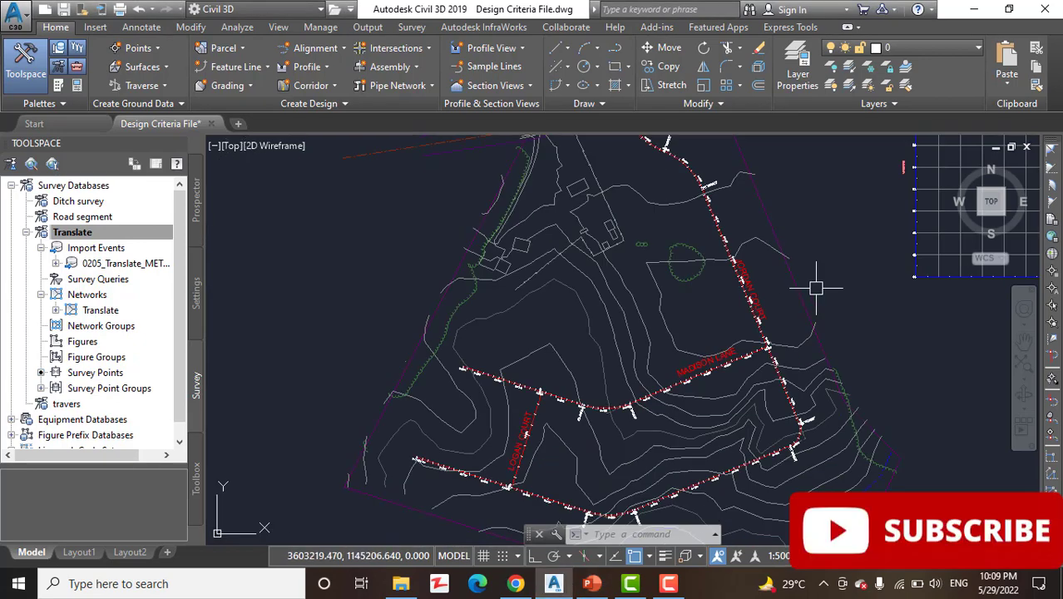
{"action": "middle_click_drag", "start_coordinate": [816, 289], "coordinate": [721, 260]}
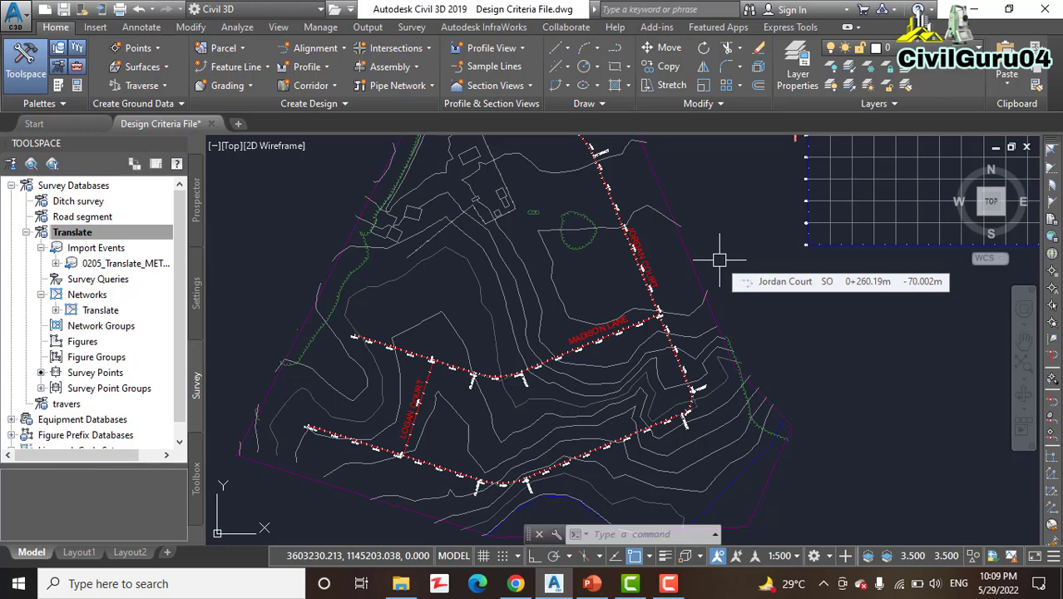
{"action": "scroll", "coordinate": [618, 380], "scroll_direction": "up", "scroll_amount": 3}
{"action": "scroll", "coordinate": [654, 435], "scroll_direction": "up", "scroll_amount": 1}
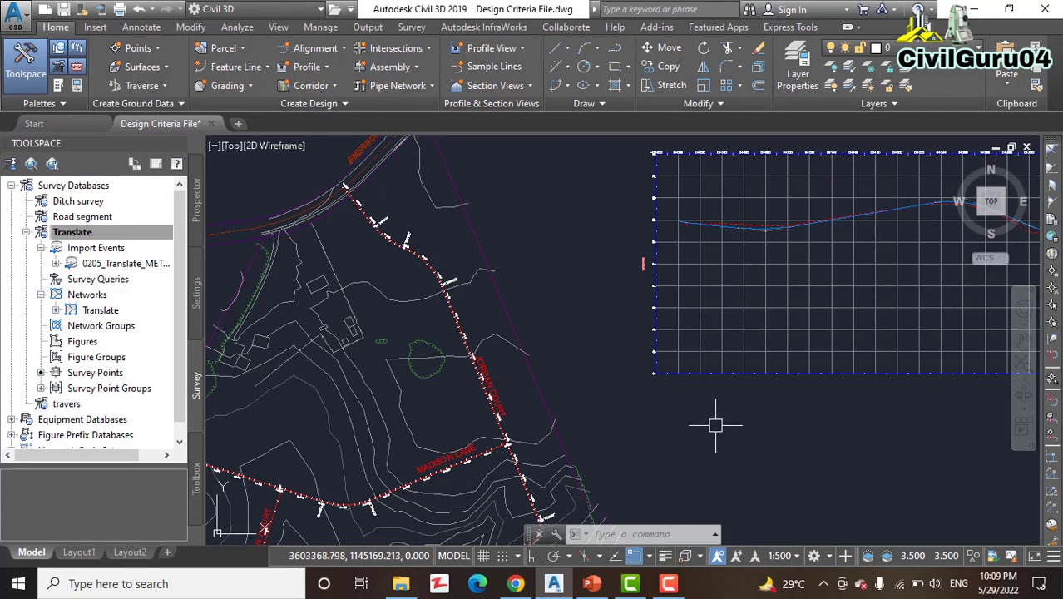
{"action": "middle_click_drag", "start_coordinate": [715, 425], "coordinate": [603, 460]}
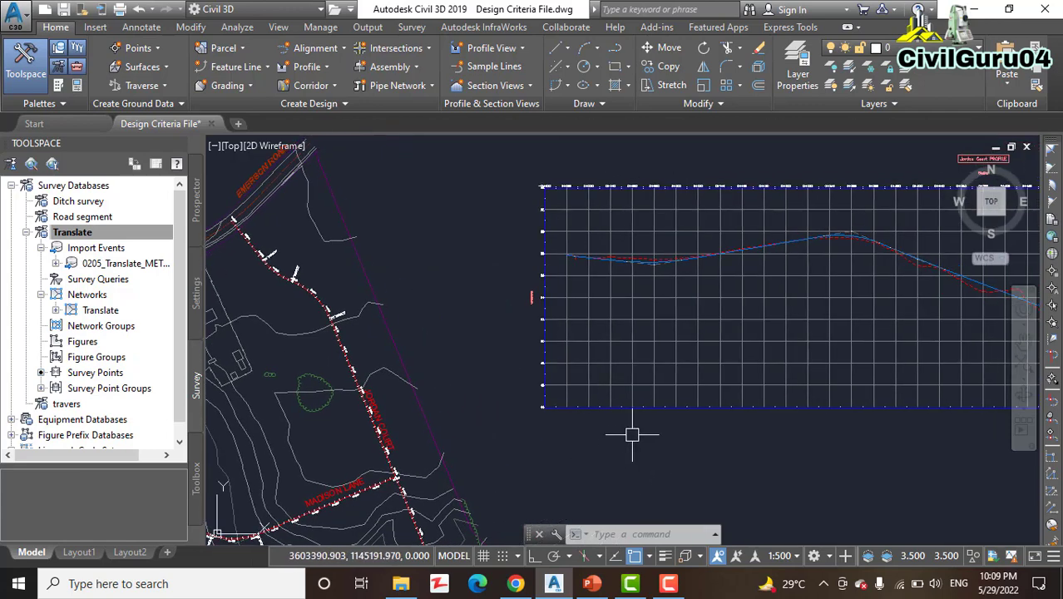
{"action": "mouse_move", "coordinate": [632, 435]}
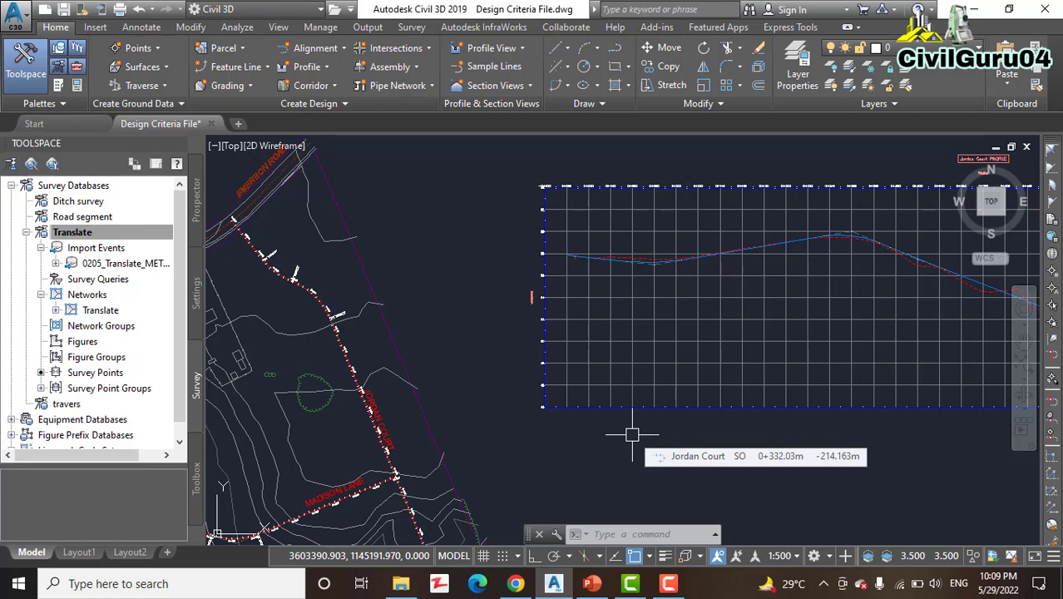
{"action": "middle_click_drag", "start_coordinate": [610, 410], "coordinate": [460, 423]}
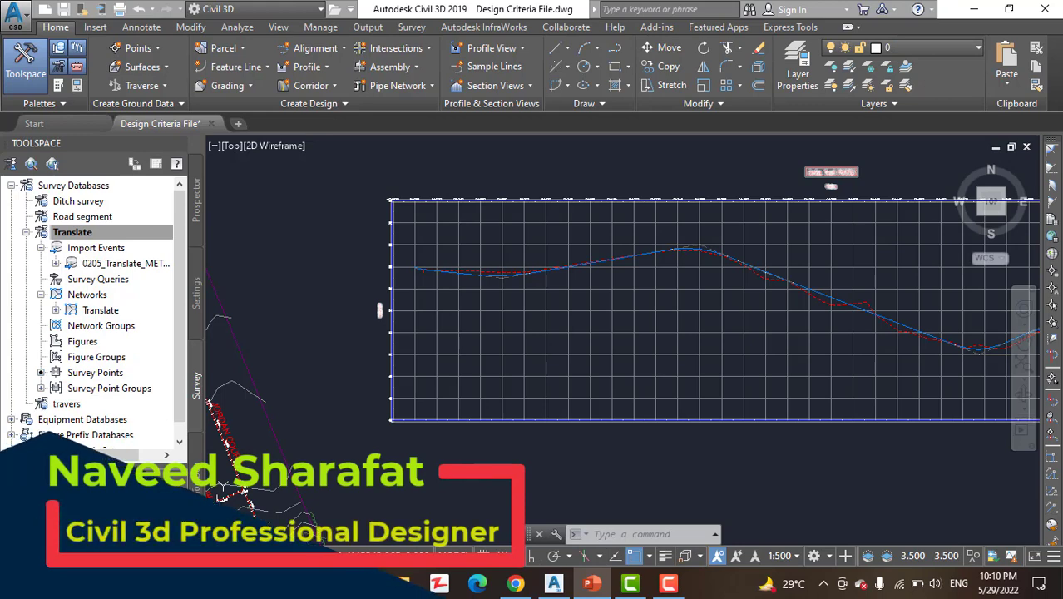
- Dismiss a stray selection window and zoom in on the downhill stretch of Jordan Court FGCL
{"action": "left_click", "coordinate": [765, 448]}
{"action": "middle_click_drag", "start_coordinate": [764, 447], "coordinate": [670, 440]}
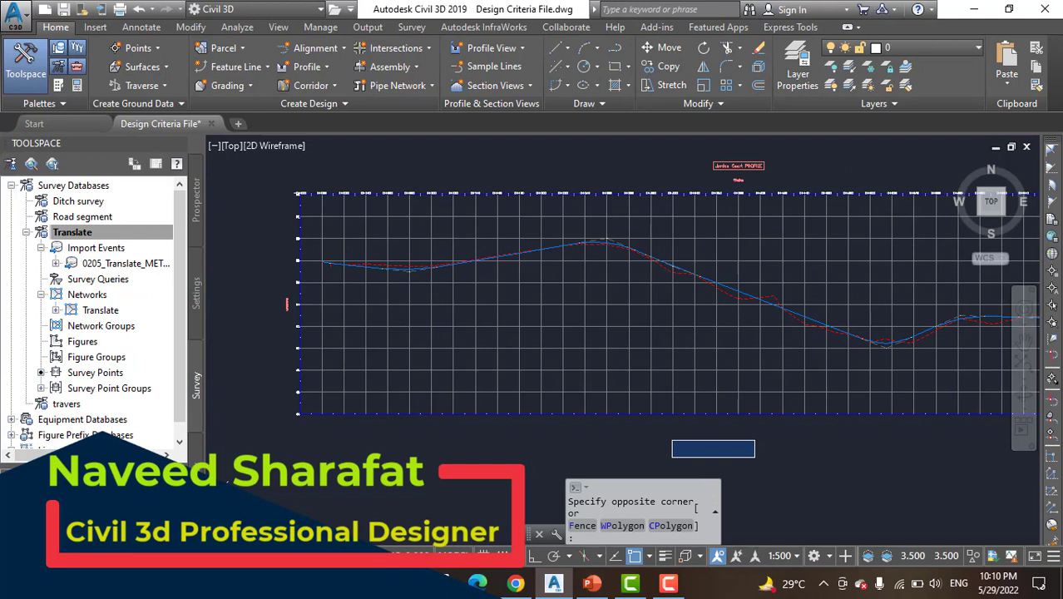
{"action": "left_click", "coordinate": [775, 456]}
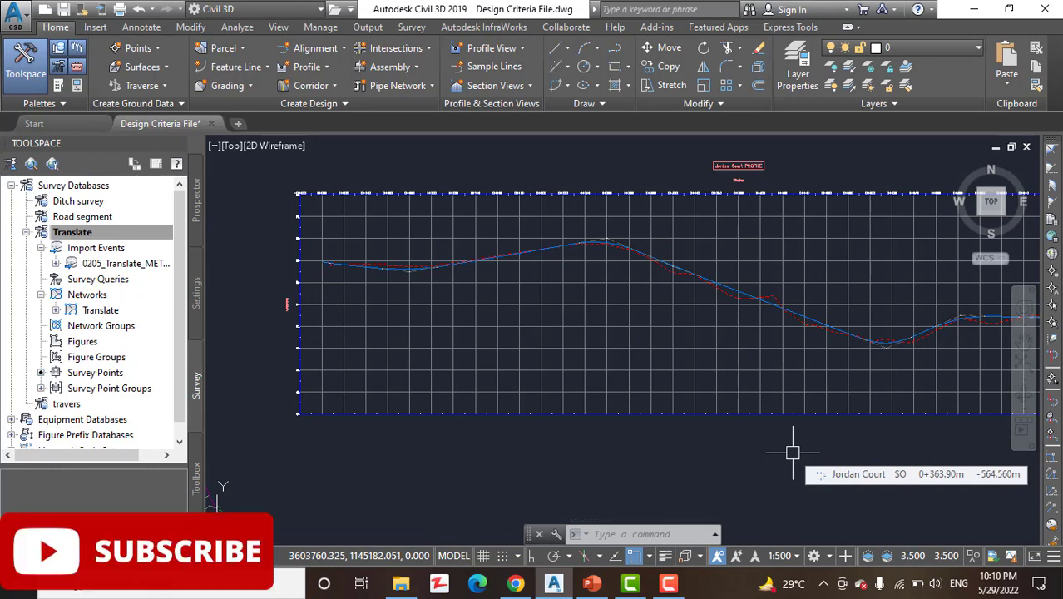
{"action": "mouse_move", "coordinate": [792, 452]}
{"action": "scroll", "coordinate": [793, 452], "scroll_direction": "down", "scroll_amount": 2}
{"action": "mouse_move", "coordinate": [764, 441]}
{"action": "middle_mouse_down"}
{"action": "mouse_move", "coordinate": [680, 407]}
{"action": "mouse_move", "coordinate": [704, 413]}
{"action": "middle_mouse_up"}
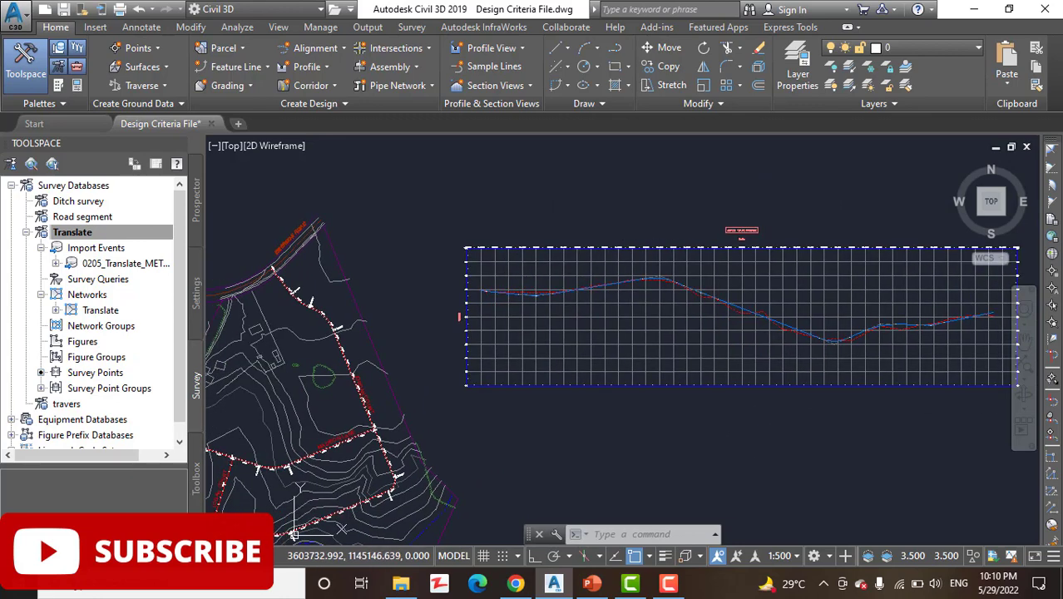
{"action": "middle_click_drag", "start_coordinate": [679, 429], "coordinate": [757, 428]}
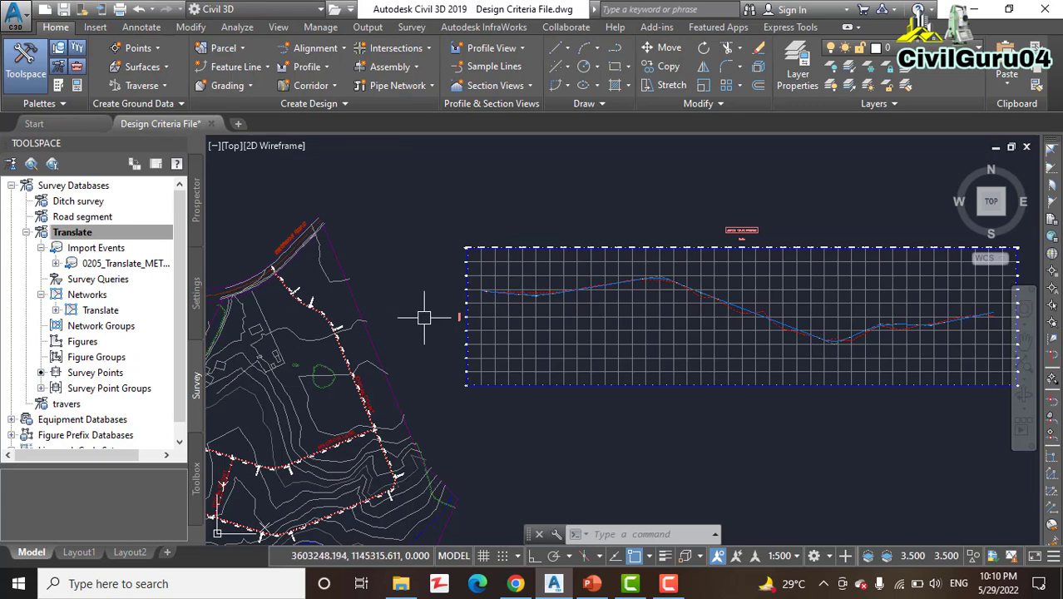
{"action": "middle_click_drag", "start_coordinate": [487, 309], "coordinate": [421, 269]}
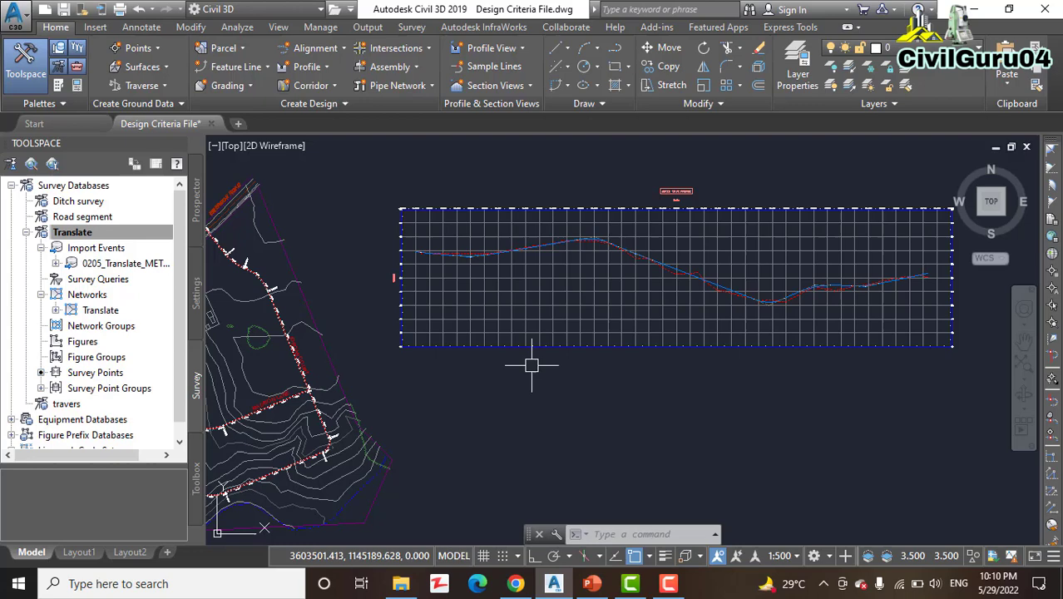
{"action": "middle_click_drag", "start_coordinate": [528, 363], "coordinate": [514, 385]}
{"action": "mouse_move", "coordinate": [514, 386]}
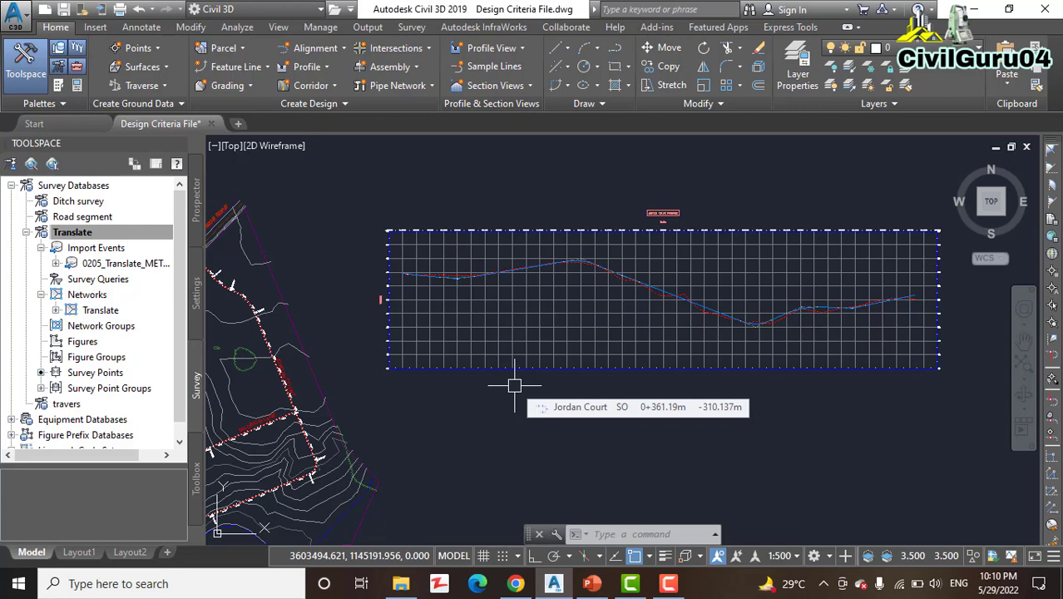
{"action": "scroll", "coordinate": [634, 301], "scroll_direction": "up", "scroll_amount": 5}
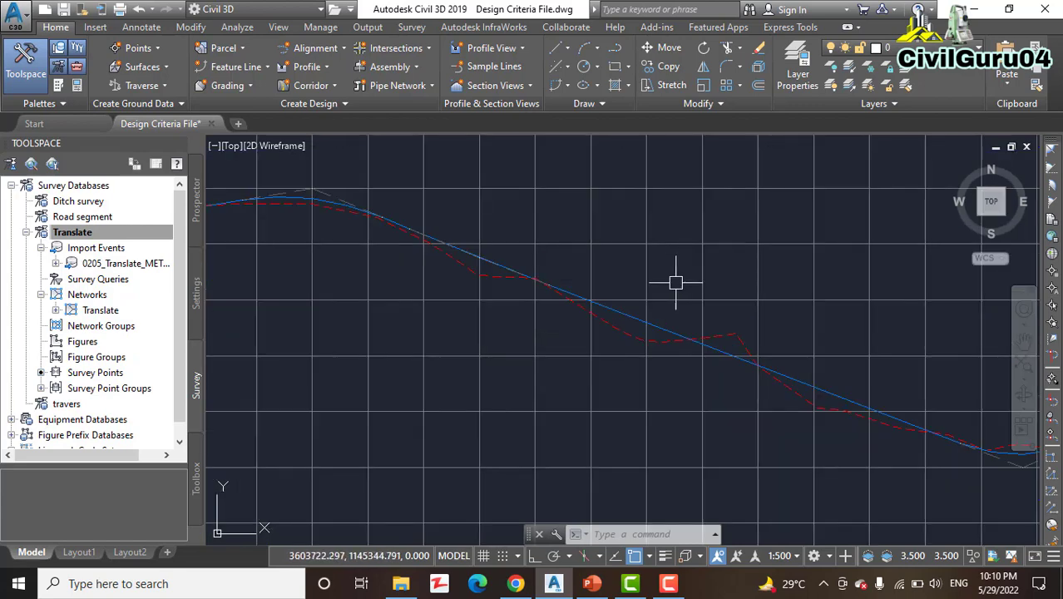
{"action": "scroll", "coordinate": [638, 307], "scroll_direction": "up", "scroll_amount": 4}
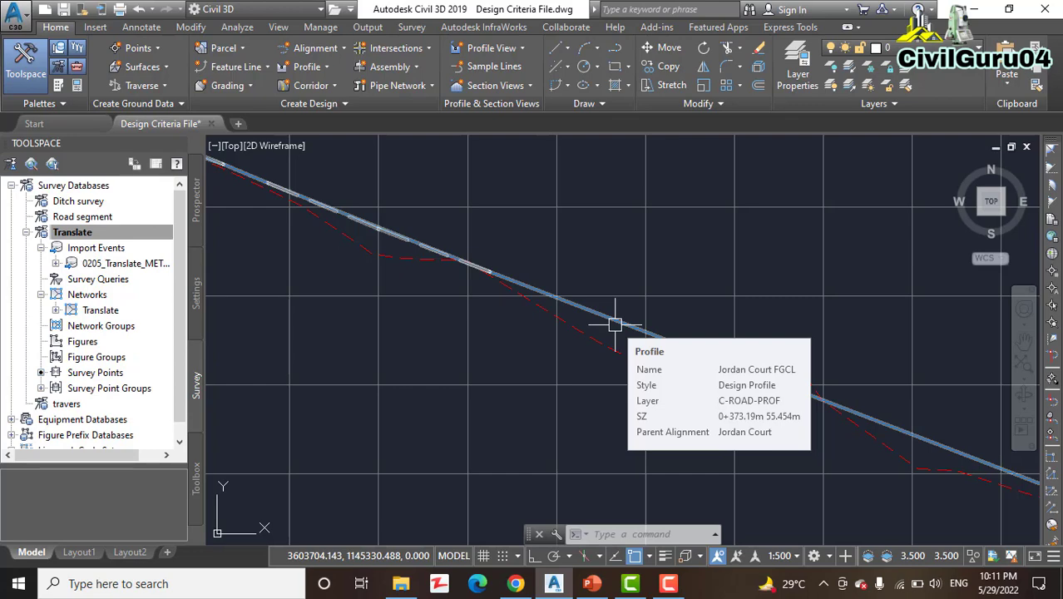
- In Jordan Court FGCL's Profile Properties, enable criteria-based design and a design criteria file
{"action": "left_click", "coordinate": [615, 324]}
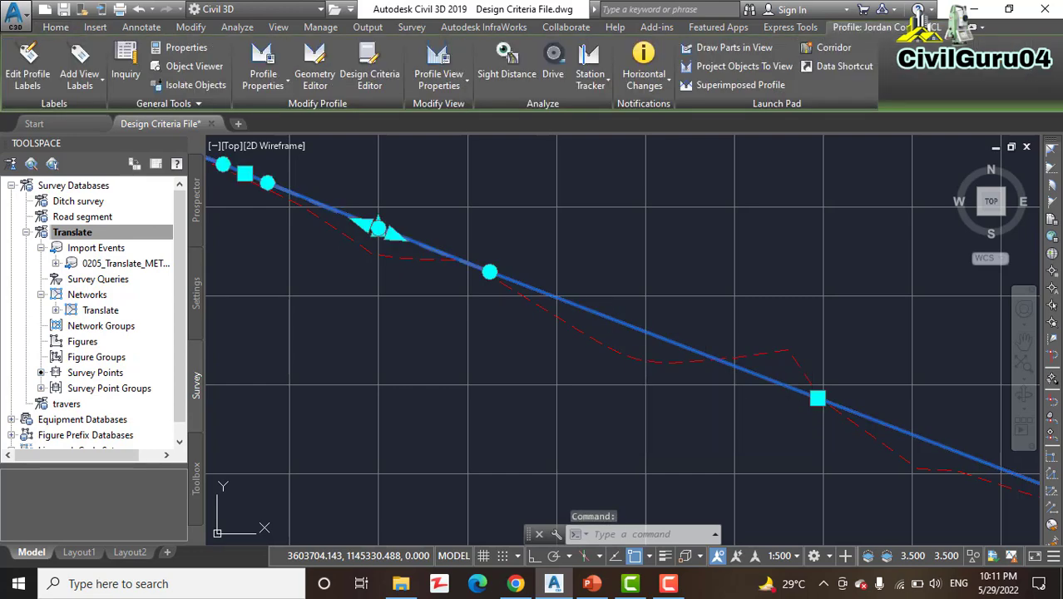
{"action": "left_click", "coordinate": [260, 68]}
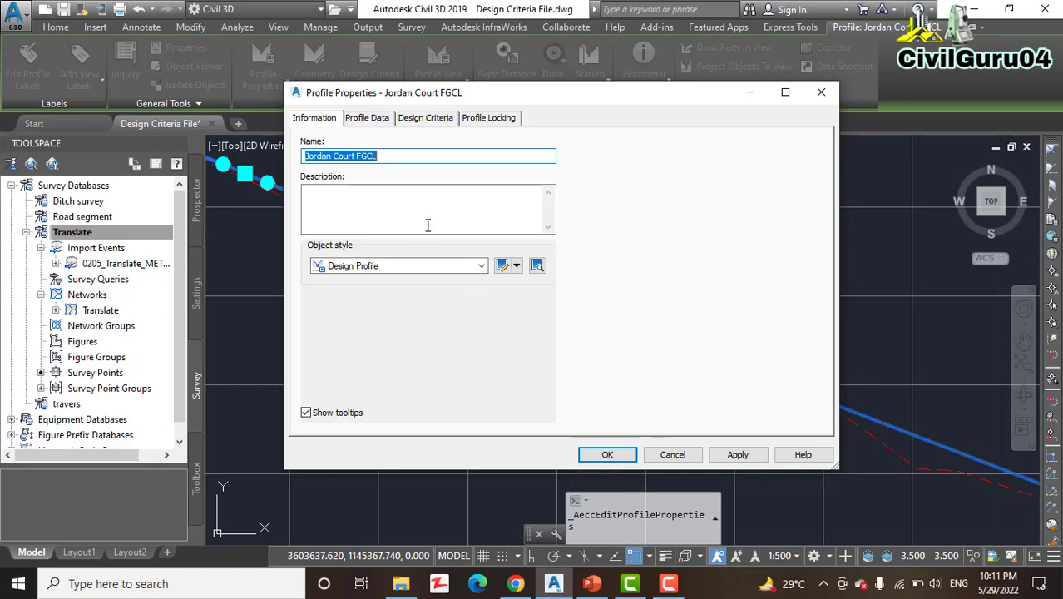
{"action": "left_click", "coordinate": [426, 121]}
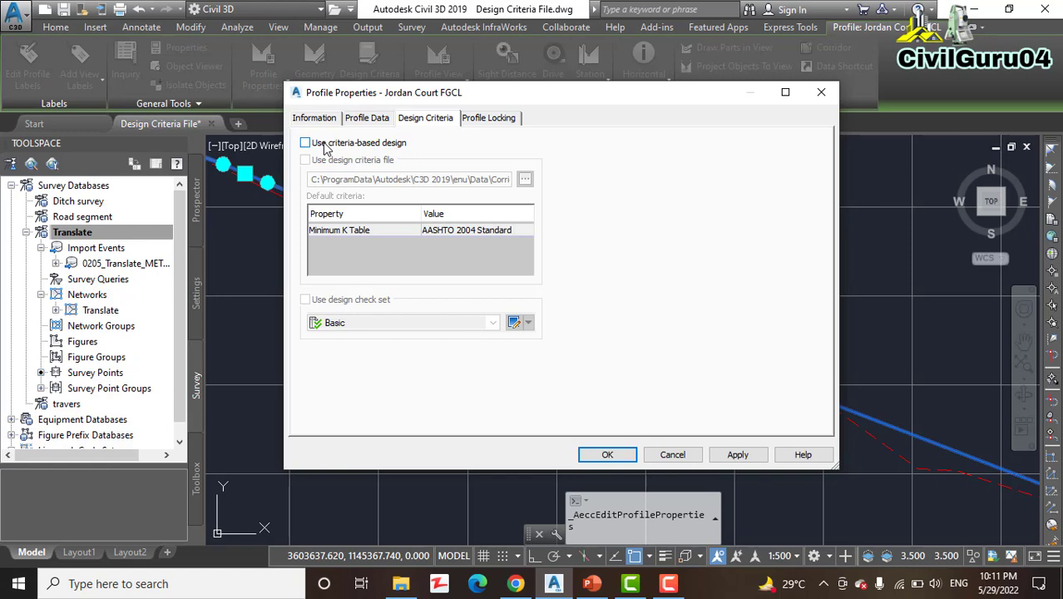
{"action": "left_click", "coordinate": [326, 146]}
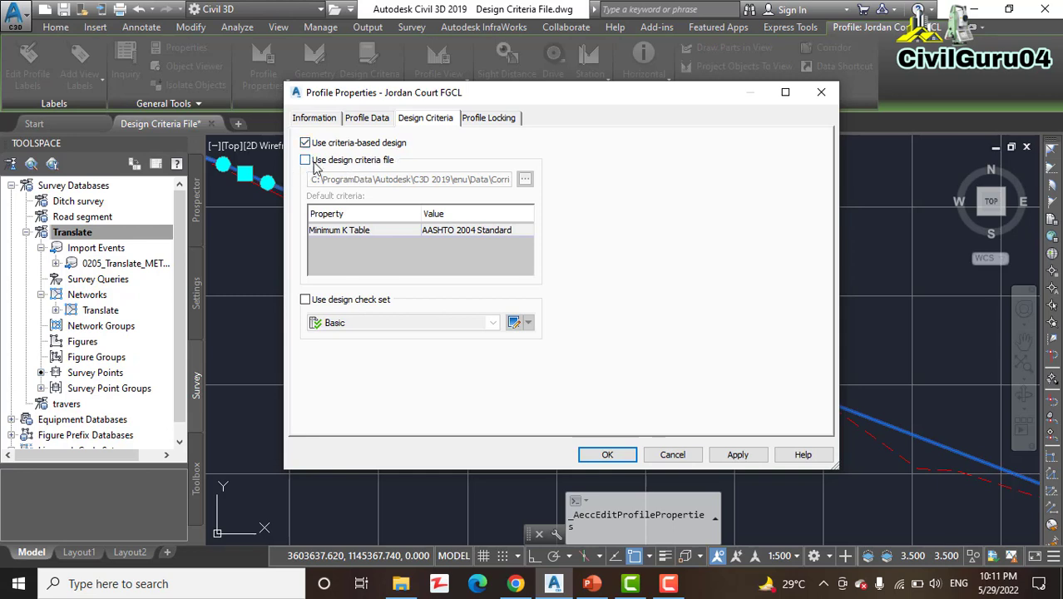
{"action": "left_click", "coordinate": [314, 164]}
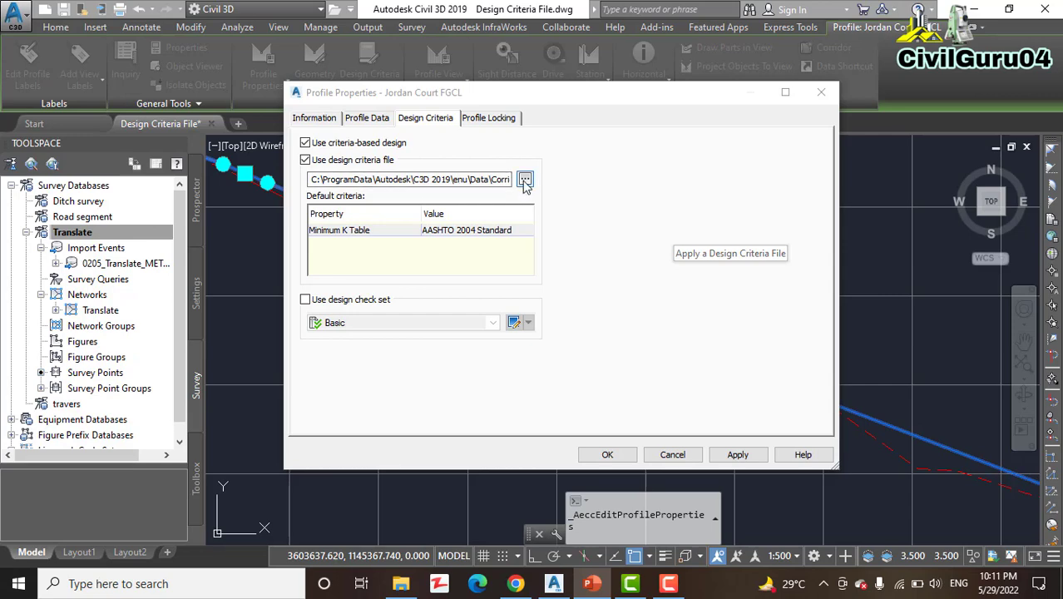
- Load '_Autodesk Civil 3D Metric (2011) Roadway Design Standards.xml' as the profile's criteria file
{"action": "left_click", "coordinate": [525, 181]}
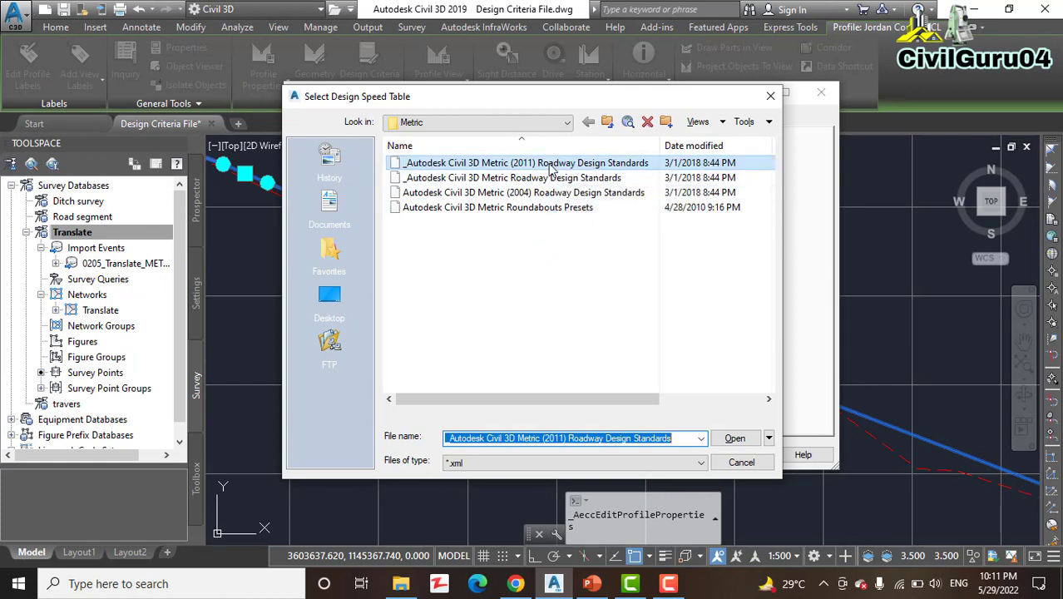
{"action": "left_click", "coordinate": [553, 169]}
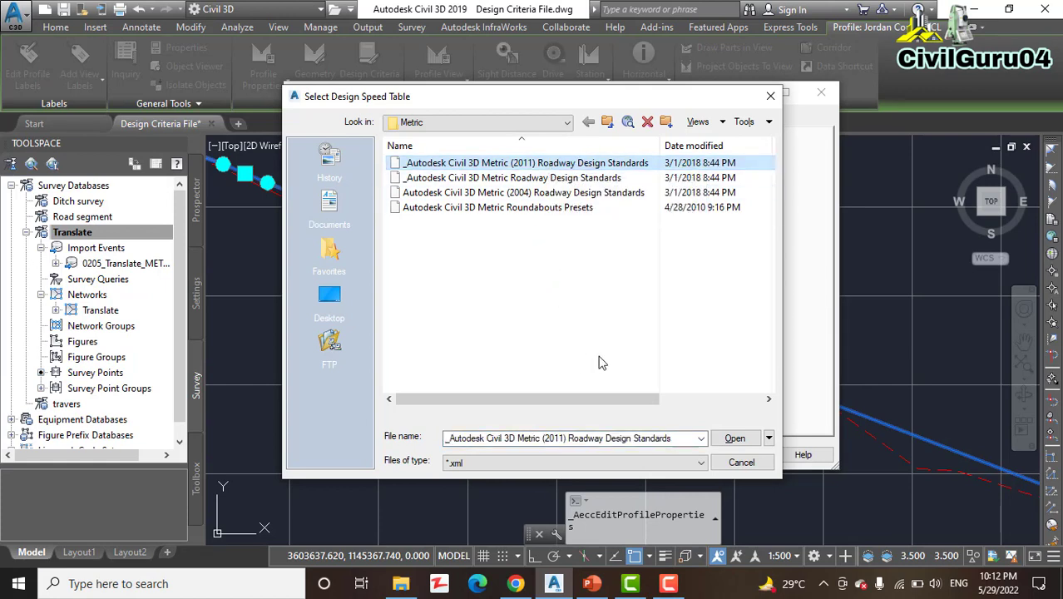
{"action": "left_click", "coordinate": [736, 438]}
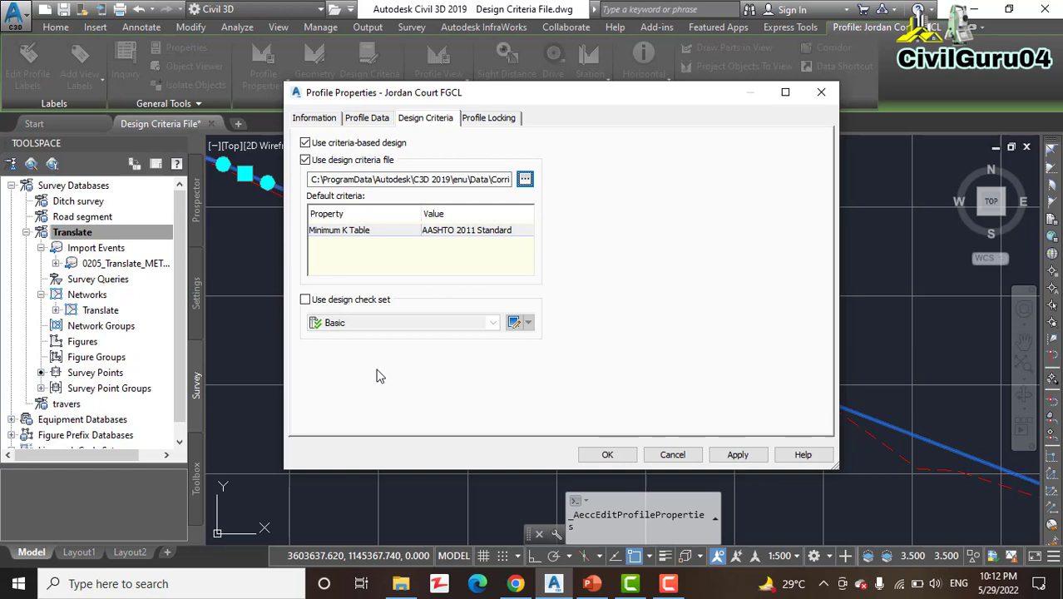
{"action": "left_click", "coordinate": [607, 454]}
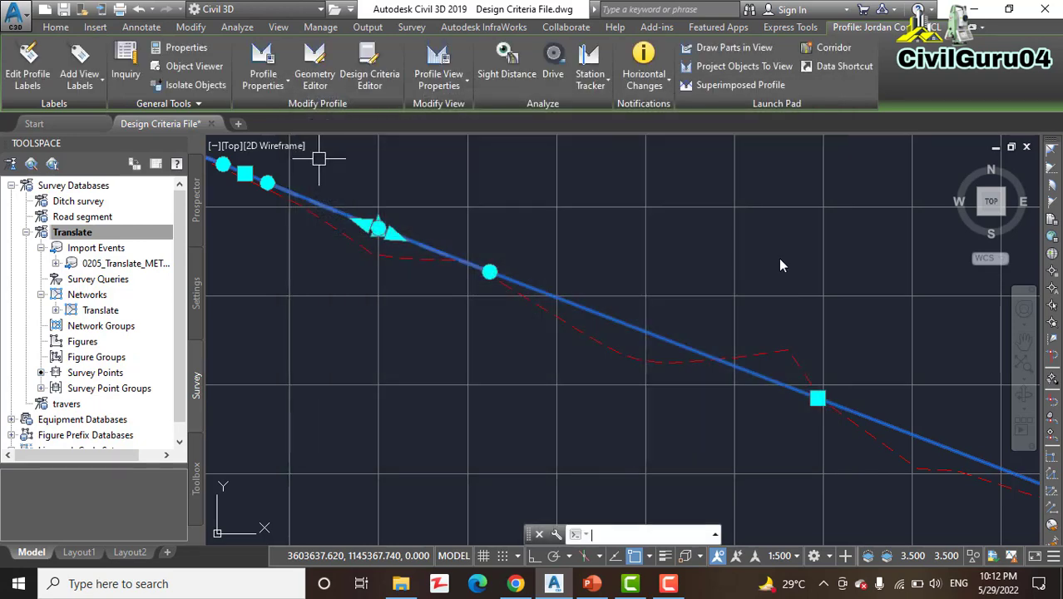
{"action": "key", "text": "Escape"}
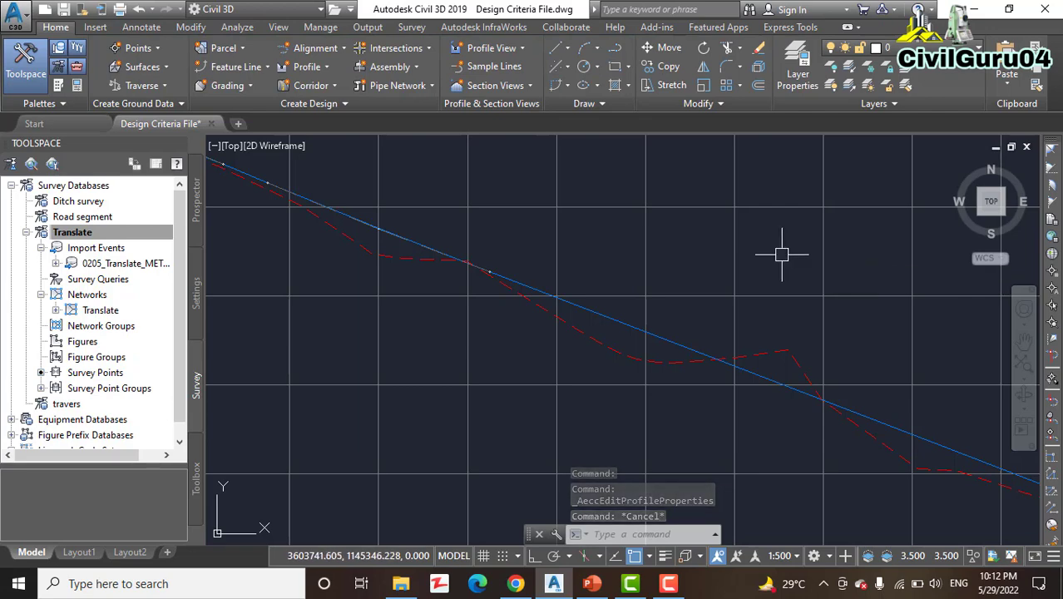
{"action": "scroll", "coordinate": [782, 254], "scroll_direction": "down", "scroll_amount": 2}
{"action": "scroll", "coordinate": [782, 254], "scroll_direction": "down", "scroll_amount": 3}
{"action": "scroll", "coordinate": [767, 299], "scroll_direction": "down", "scroll_amount": 2}
{"action": "scroll", "coordinate": [754, 346], "scroll_direction": "up", "scroll_amount": 3}
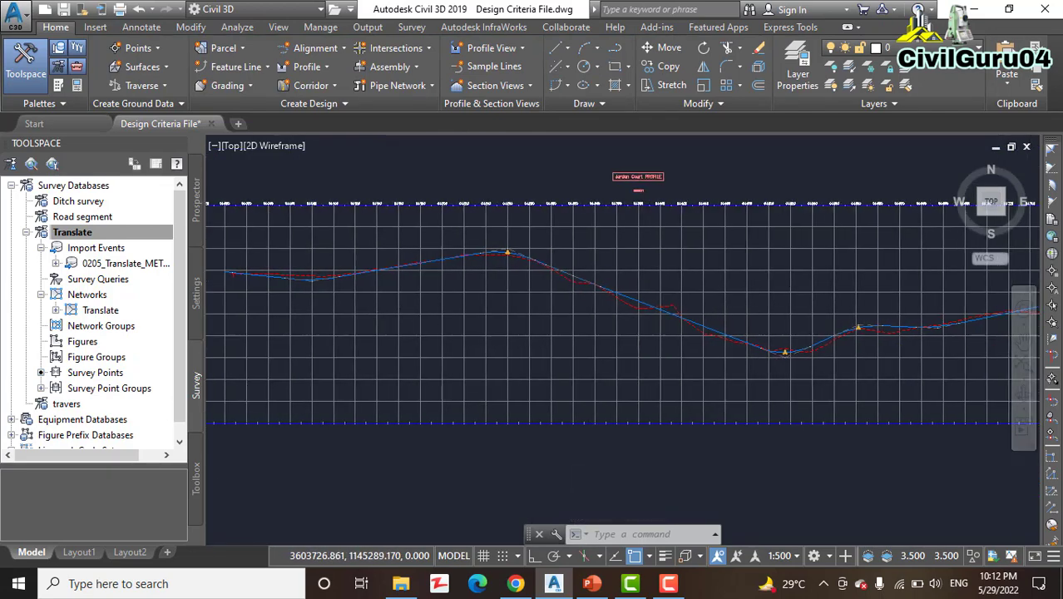
{"action": "middle_click_drag", "start_coordinate": [684, 361], "coordinate": [571, 389]}
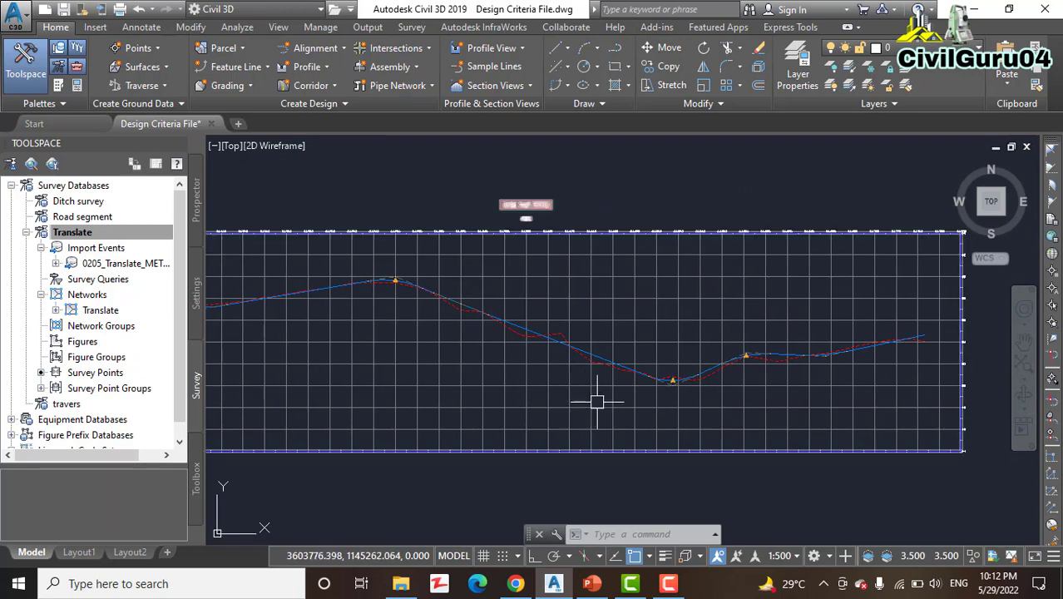
{"action": "middle_click_drag", "start_coordinate": [578, 462], "coordinate": [619, 459]}
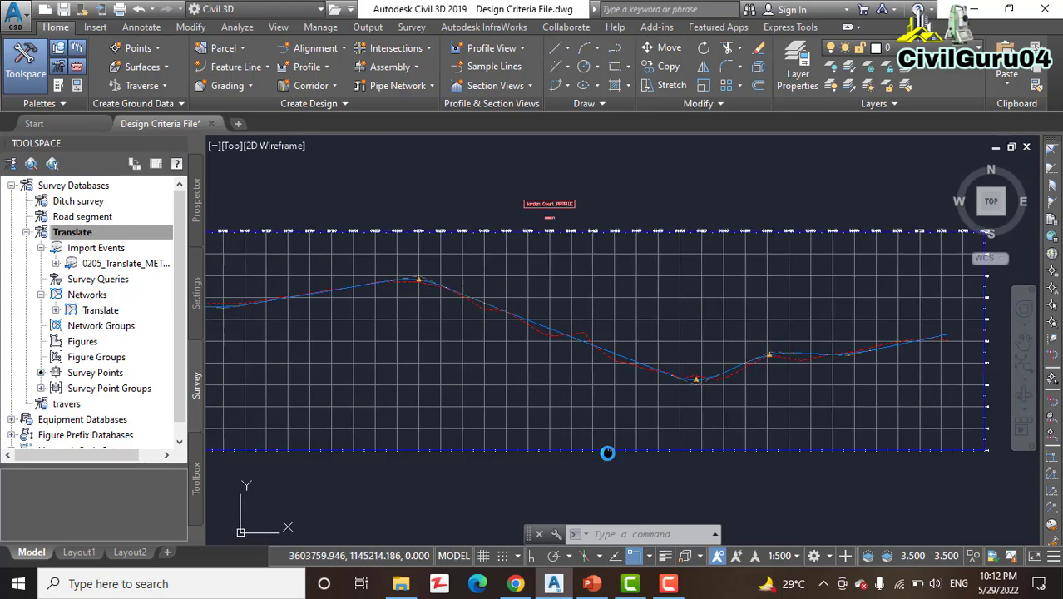
{"action": "scroll", "coordinate": [524, 266], "scroll_direction": "up", "scroll_amount": 4}
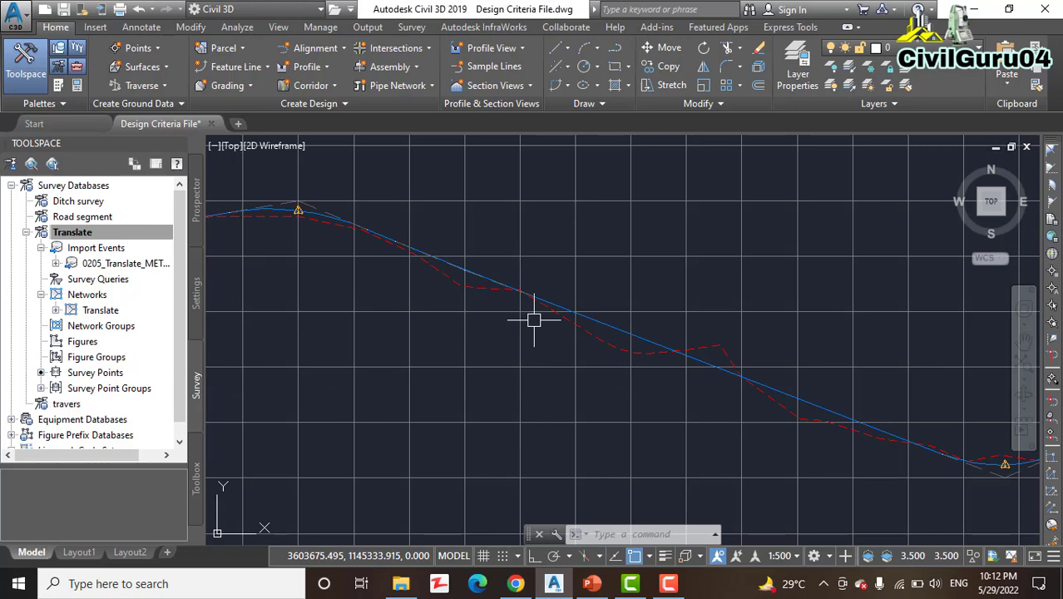
{"action": "scroll", "coordinate": [602, 322], "scroll_direction": "down", "scroll_amount": 3}
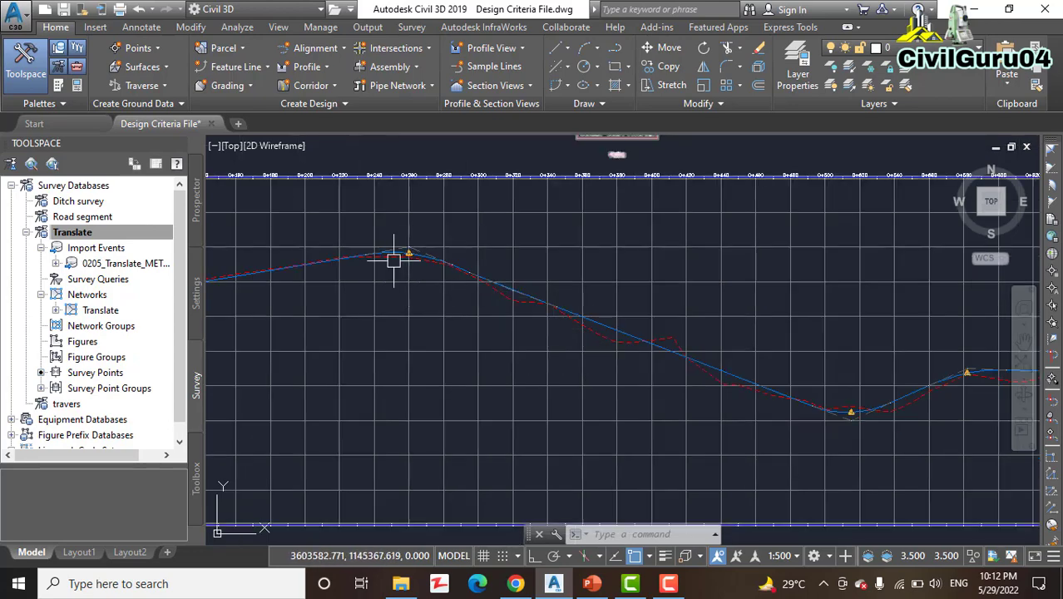
{"action": "scroll", "coordinate": [400, 244], "scroll_direction": "up", "scroll_amount": 4}
{"action": "scroll", "coordinate": [428, 250], "scroll_direction": "up", "scroll_amount": 5}
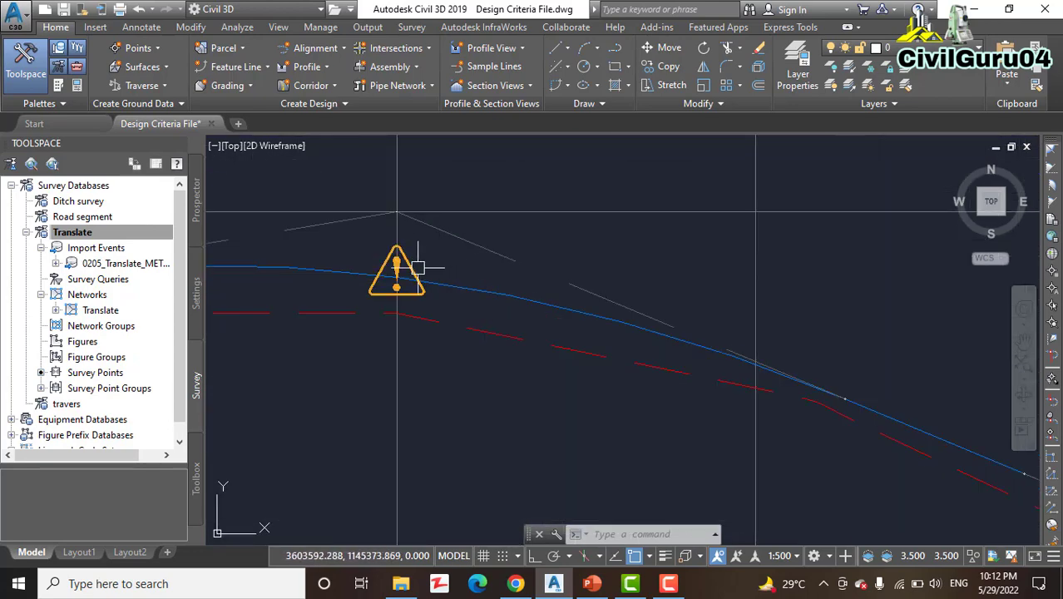
{"action": "scroll", "coordinate": [470, 269], "scroll_direction": "down", "scroll_amount": 2}
{"action": "scroll", "coordinate": [499, 291], "scroll_direction": "down", "scroll_amount": 2}
{"action": "scroll", "coordinate": [582, 349], "scroll_direction": "down", "scroll_amount": 1}
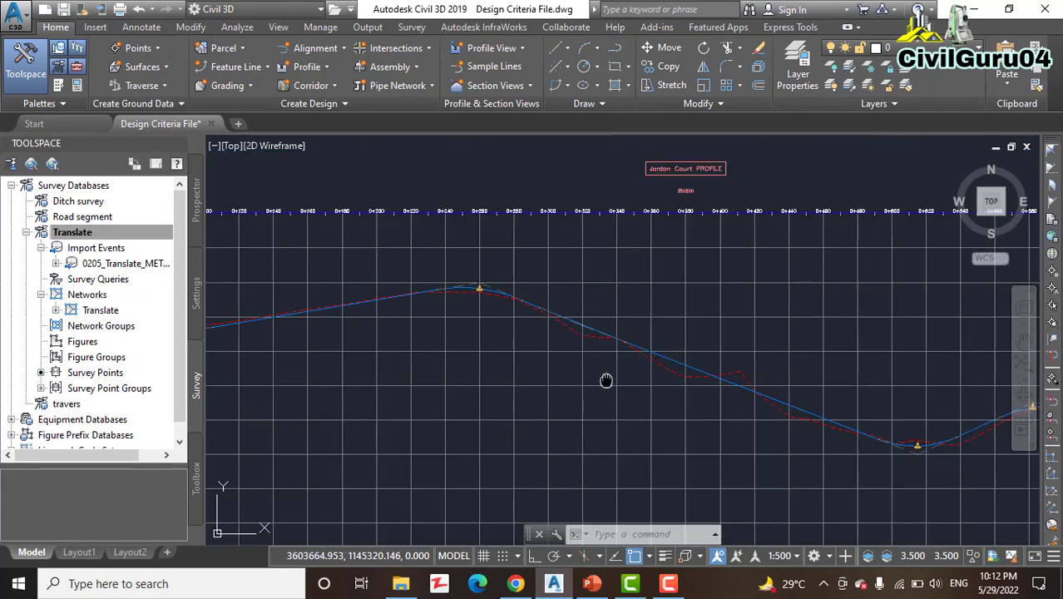
{"action": "scroll", "coordinate": [549, 371], "scroll_direction": "down", "scroll_amount": 2}
{"action": "scroll", "coordinate": [528, 408], "scroll_direction": "down", "scroll_amount": 3}
{"action": "scroll", "coordinate": [587, 359], "scroll_direction": "up", "scroll_amount": 2}
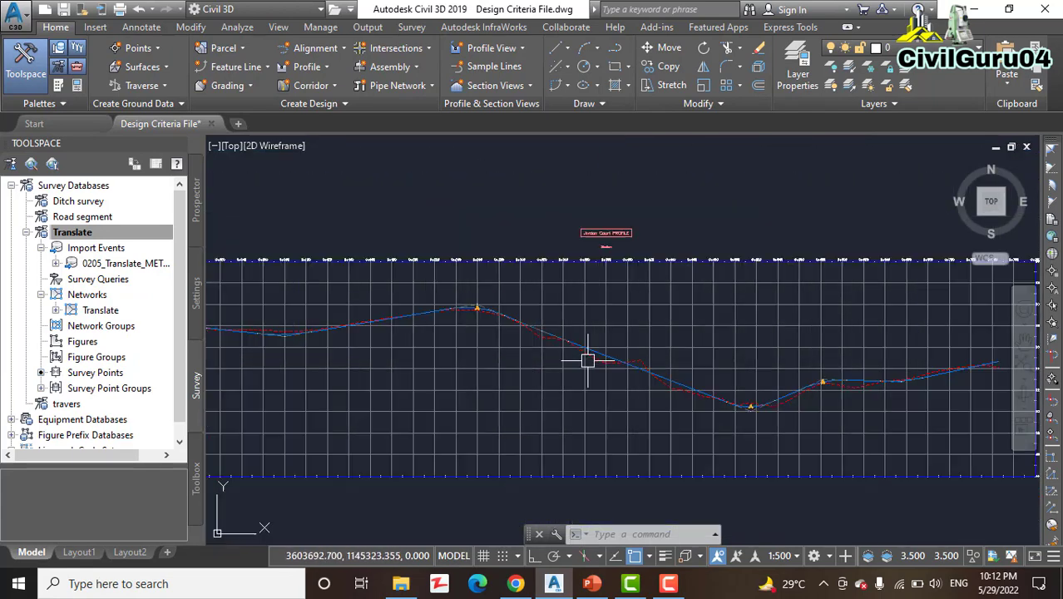
{"action": "scroll", "coordinate": [793, 404], "scroll_direction": "up", "scroll_amount": 1}
{"action": "middle_click_drag", "start_coordinate": [757, 410], "coordinate": [648, 380]}
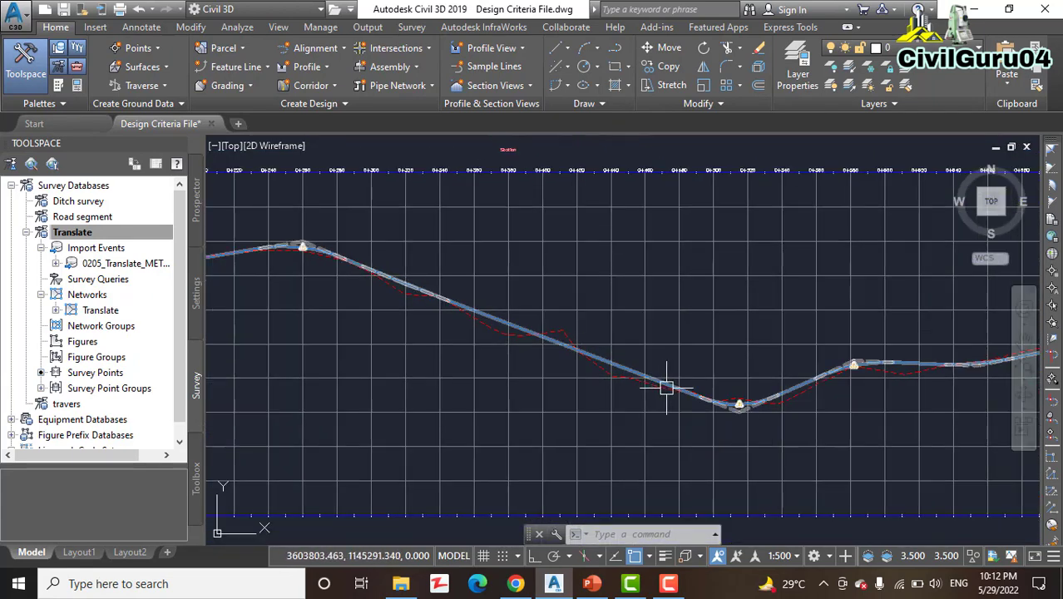
{"action": "middle_click_drag", "start_coordinate": [568, 405], "coordinate": [617, 382]}
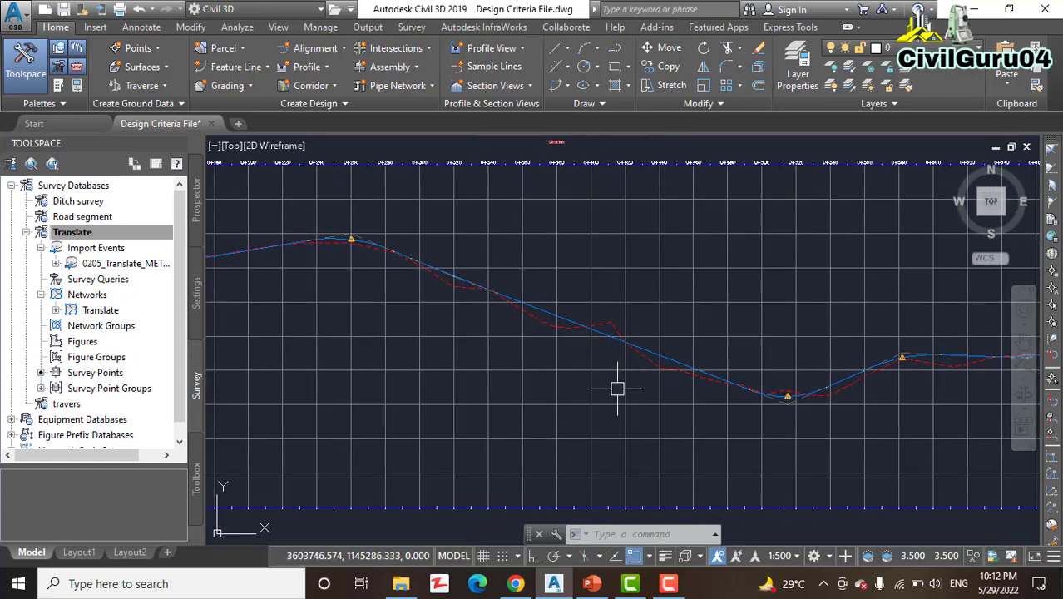
{"action": "middle_click_drag", "start_coordinate": [521, 330], "coordinate": [579, 346]}
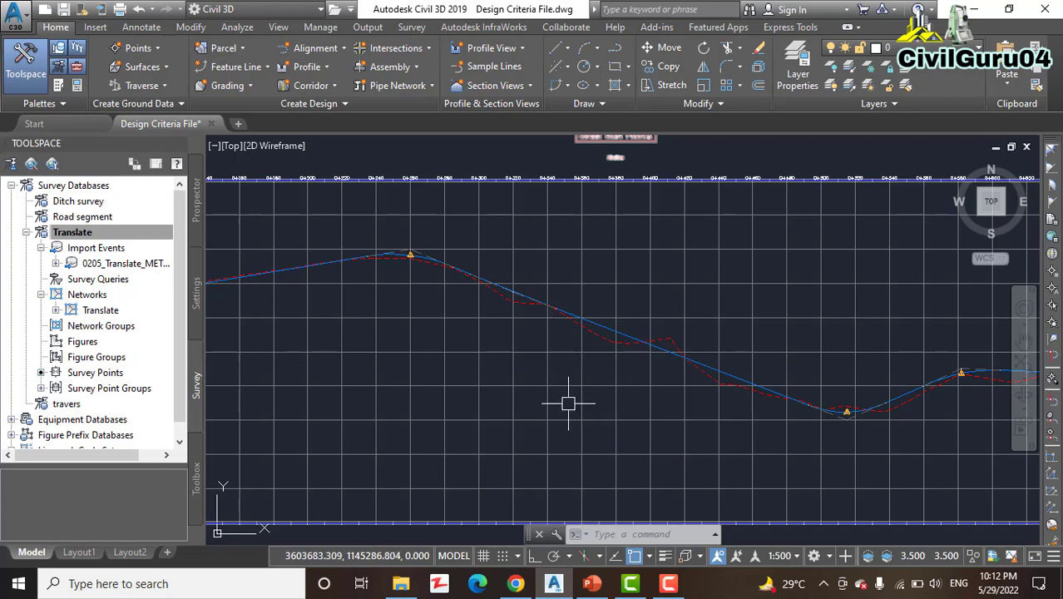
{"action": "scroll", "coordinate": [387, 247], "scroll_direction": "up", "scroll_amount": 2}
{"action": "scroll", "coordinate": [387, 247], "scroll_direction": "up", "scroll_amount": 2}
{"action": "left_click", "coordinate": [494, 271]}
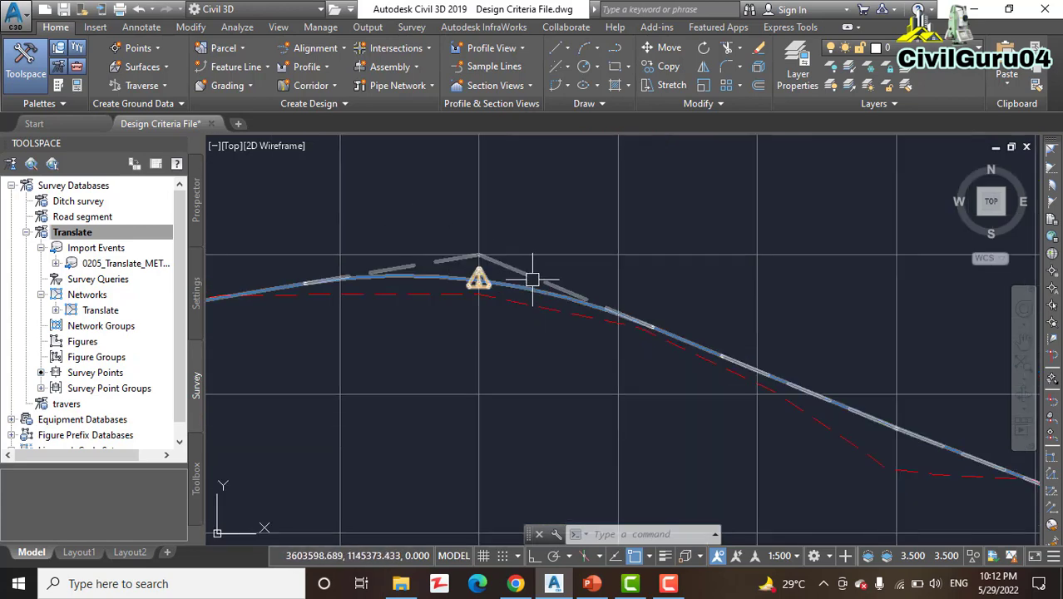
{"action": "scroll", "coordinate": [479, 280], "scroll_direction": "up", "scroll_amount": 3}
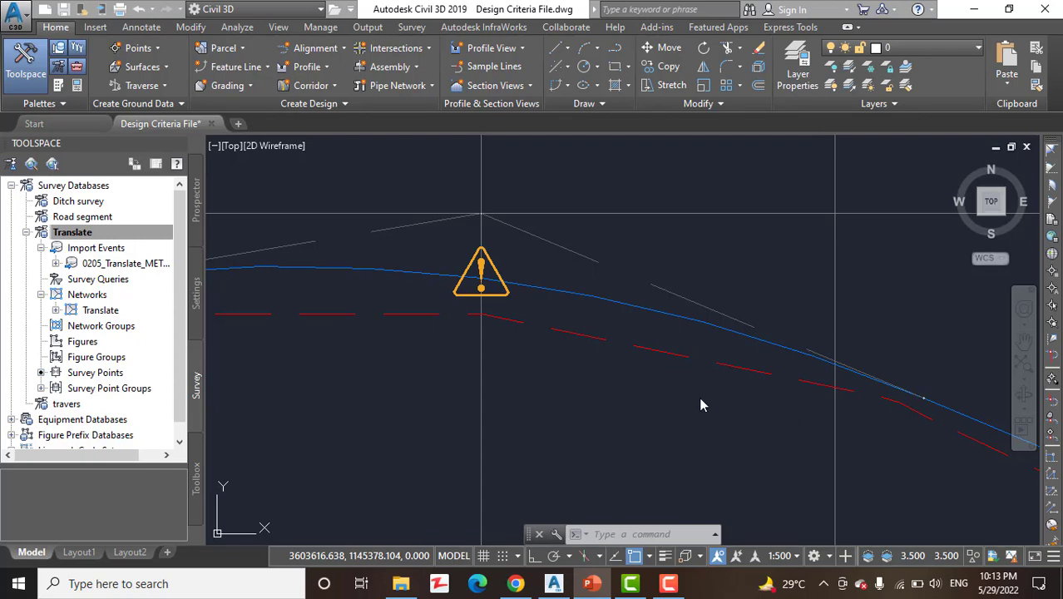
- Zoom in on the warning symbol of the flagged sag curve on Jordan Court FGCL
{"action": "scroll", "coordinate": [693, 416], "scroll_direction": "down", "scroll_amount": 2}
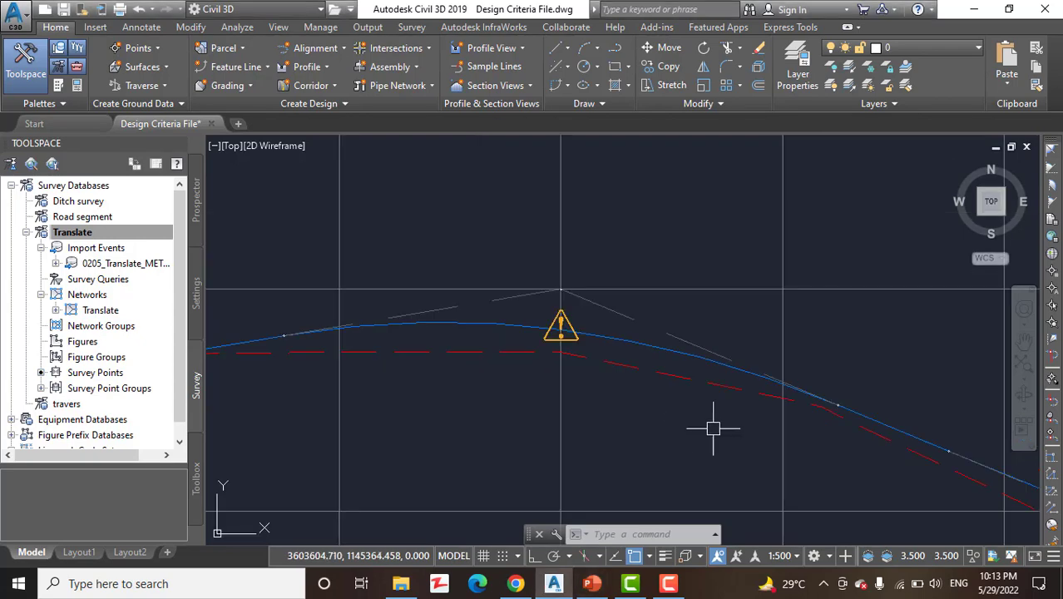
{"action": "scroll", "coordinate": [707, 420], "scroll_direction": "down", "scroll_amount": 3}
{"action": "scroll", "coordinate": [532, 363], "scroll_direction": "down", "scroll_amount": 2}
{"action": "scroll", "coordinate": [586, 360], "scroll_direction": "up", "scroll_amount": 3}
{"action": "scroll", "coordinate": [666, 383], "scroll_direction": "down", "scroll_amount": 3}
{"action": "scroll", "coordinate": [626, 301], "scroll_direction": "up", "scroll_amount": 1}
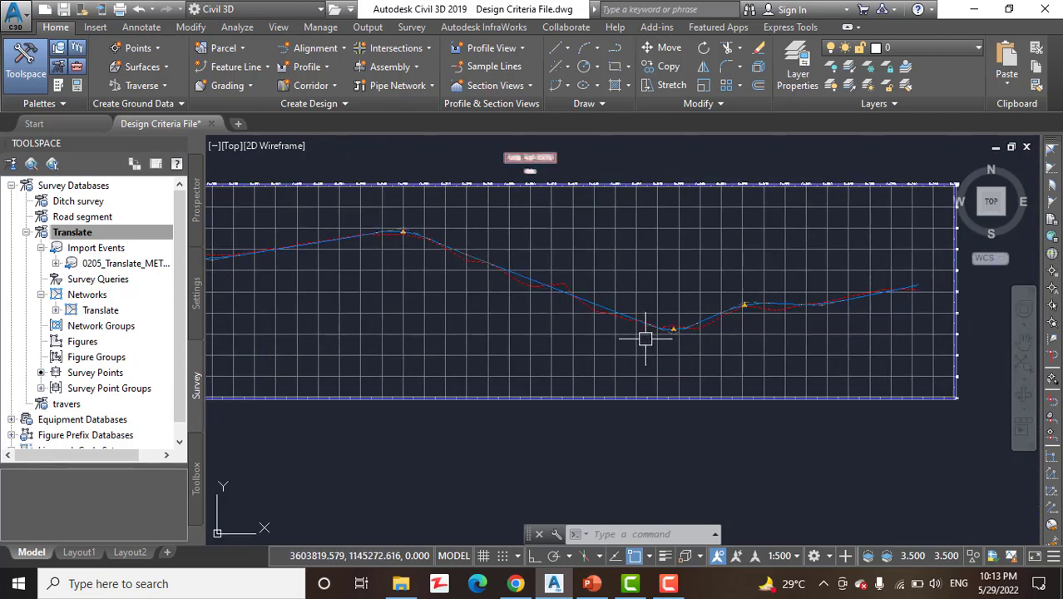
{"action": "scroll", "coordinate": [663, 354], "scroll_direction": "up", "scroll_amount": 3}
{"action": "scroll", "coordinate": [684, 320], "scroll_direction": "up", "scroll_amount": 3}
{"action": "scroll", "coordinate": [666, 333], "scroll_direction": "up", "scroll_amount": 3}
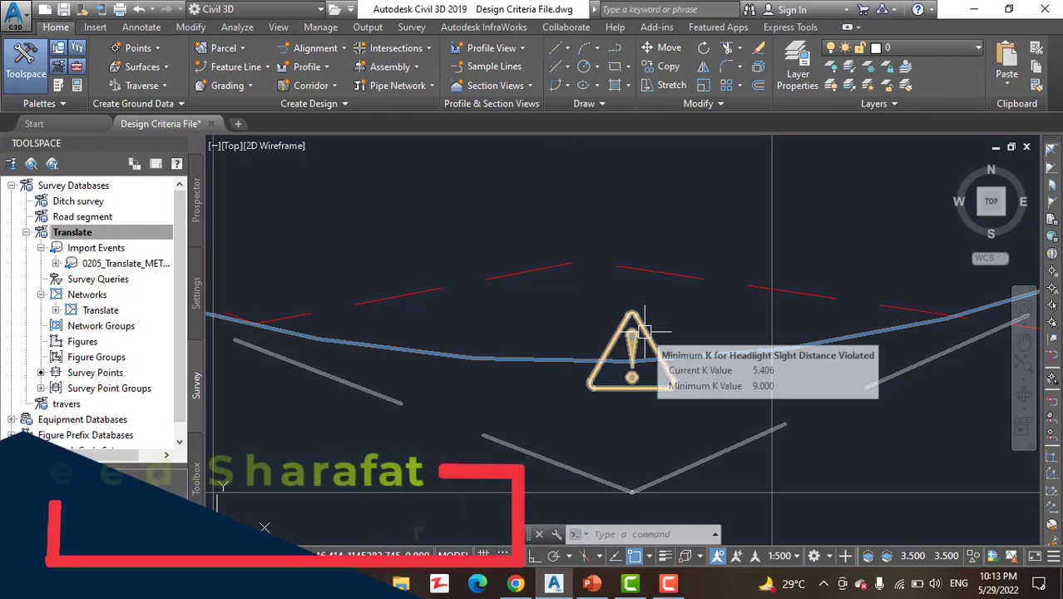
{"action": "mouse_move", "coordinate": [632, 351]}
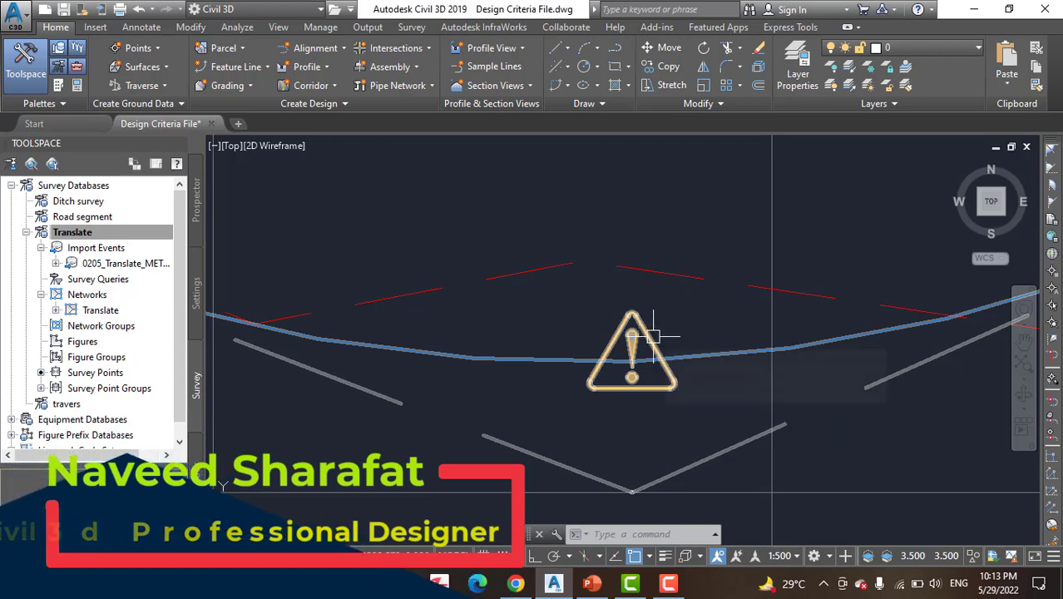
- Select Jordan Court FGCL at the sag curve and open its Geometry Editor tools
{"action": "left_click", "coordinate": [536, 359]}
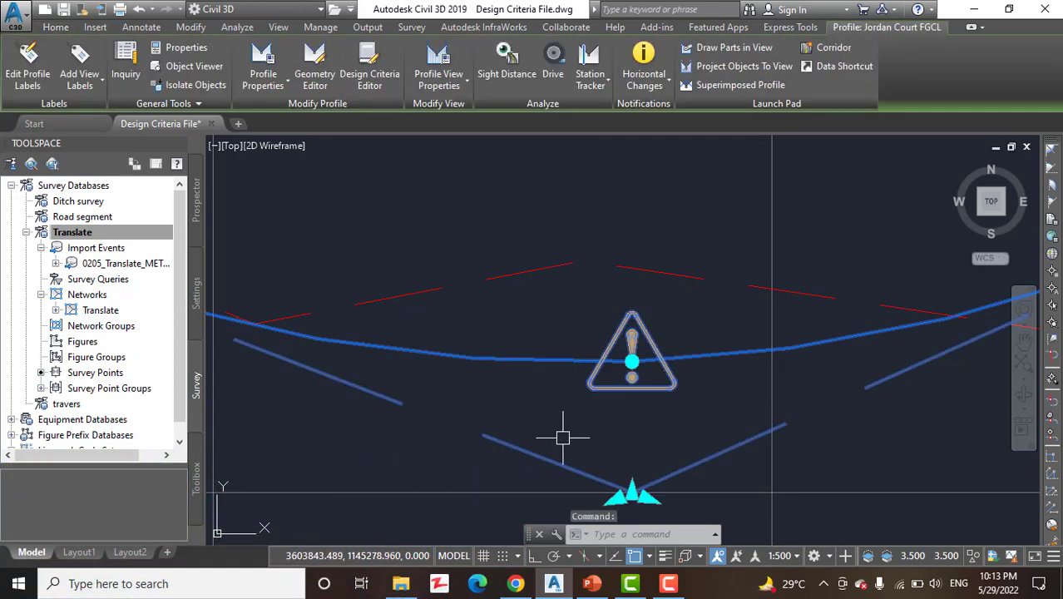
{"action": "left_click", "coordinate": [316, 79]}
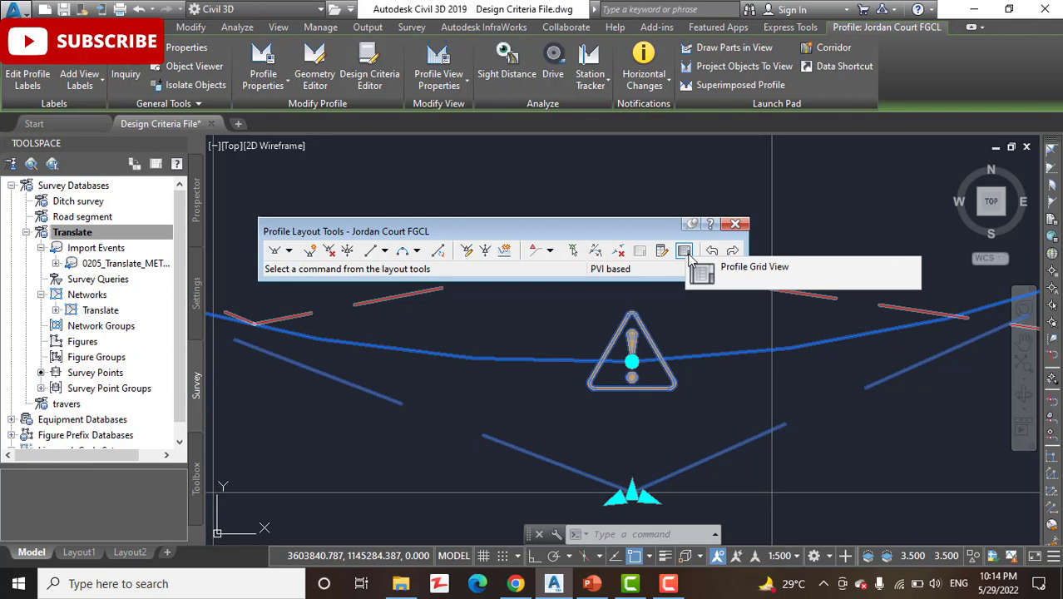
{"action": "left_click", "coordinate": [688, 258]}
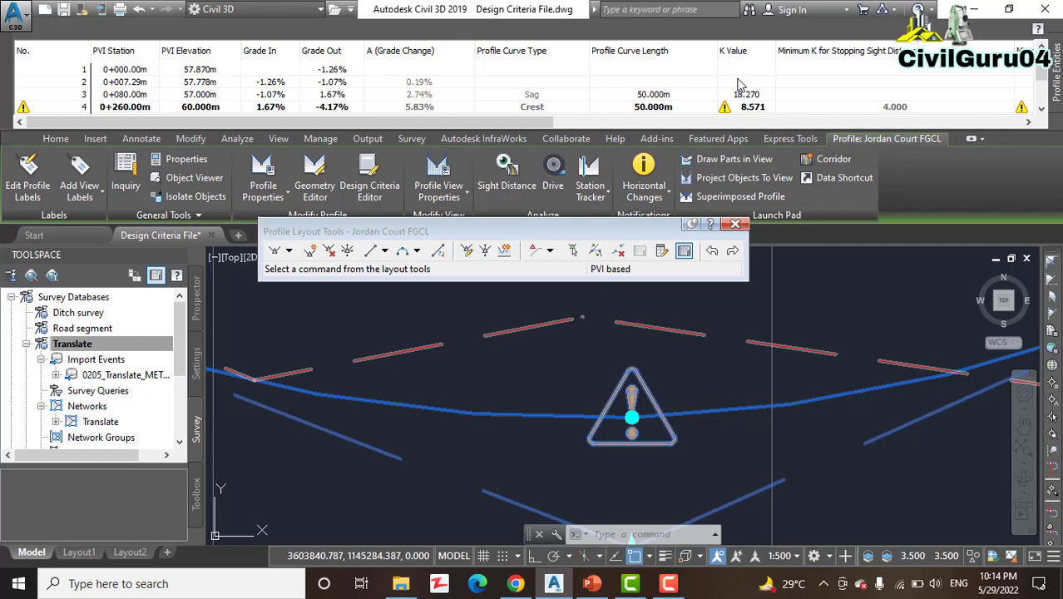
{"action": "mouse_move", "coordinate": [523, 121]}
{"action": "left_mouse_down"}
{"action": "mouse_move", "coordinate": [563, 133]}
{"action": "mouse_move", "coordinate": [761, 123]}
{"action": "mouse_move", "coordinate": [764, 79]}
{"action": "left_mouse_up"}
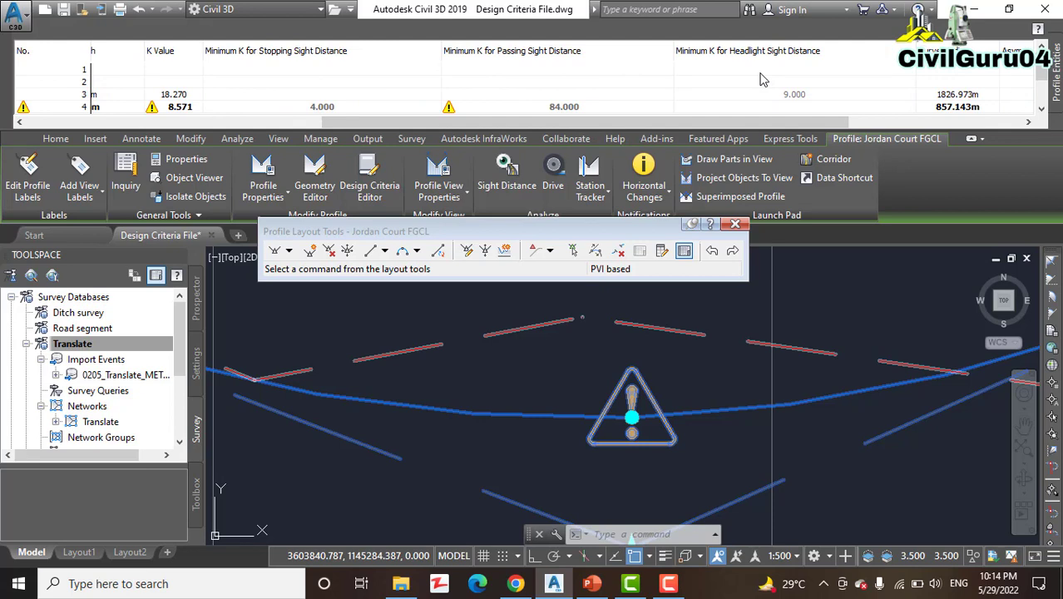
{"action": "scroll", "coordinate": [690, 100], "scroll_direction": "right", "scroll_amount": 2}
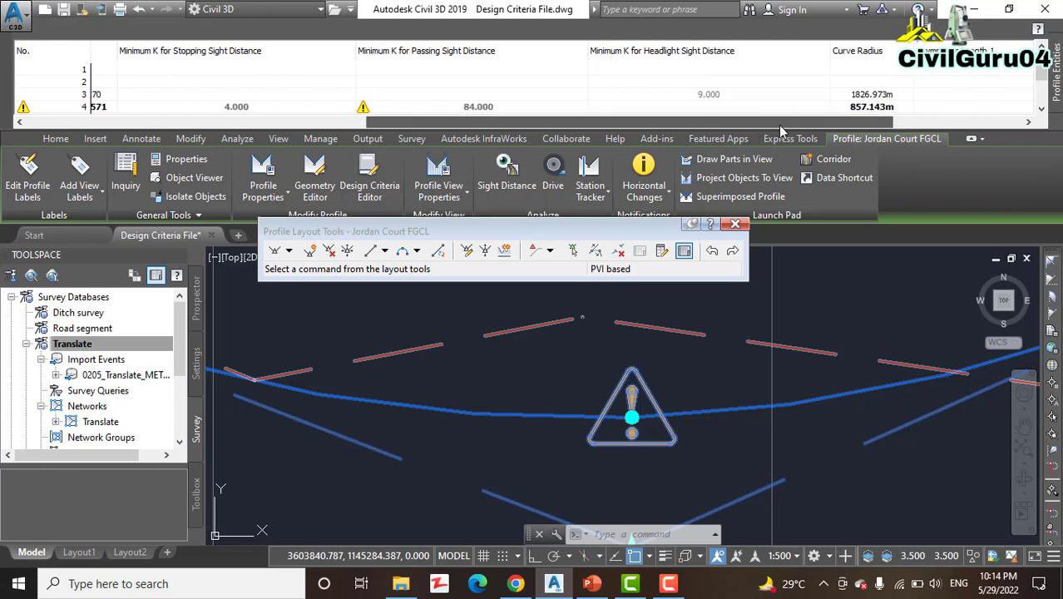
{"action": "scroll", "coordinate": [670, 84], "scroll_direction": "right", "scroll_amount": 1}
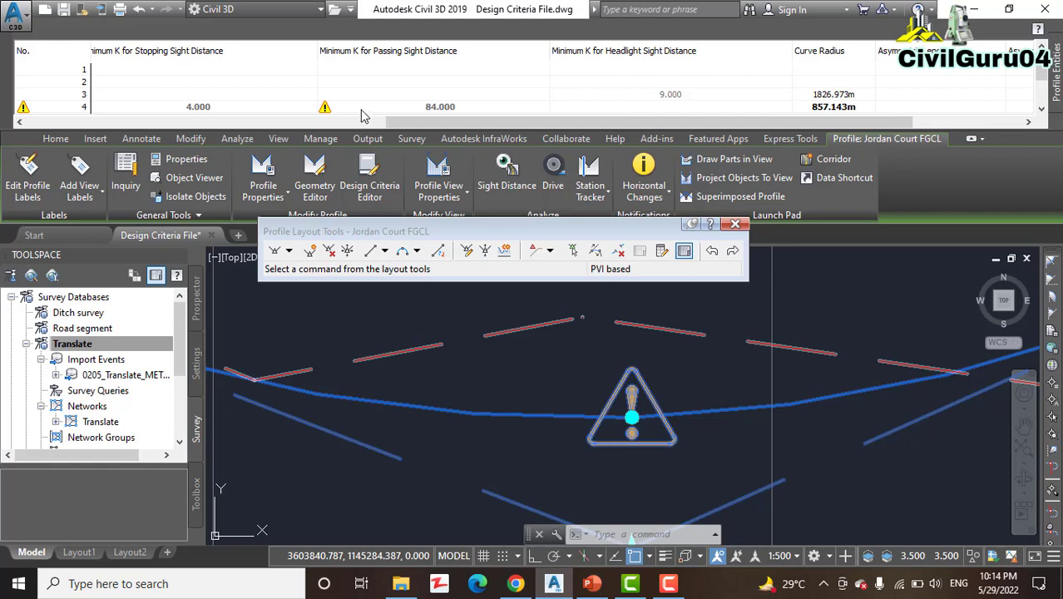
{"action": "scroll", "coordinate": [215, 113], "scroll_direction": "down", "scroll_amount": 2}
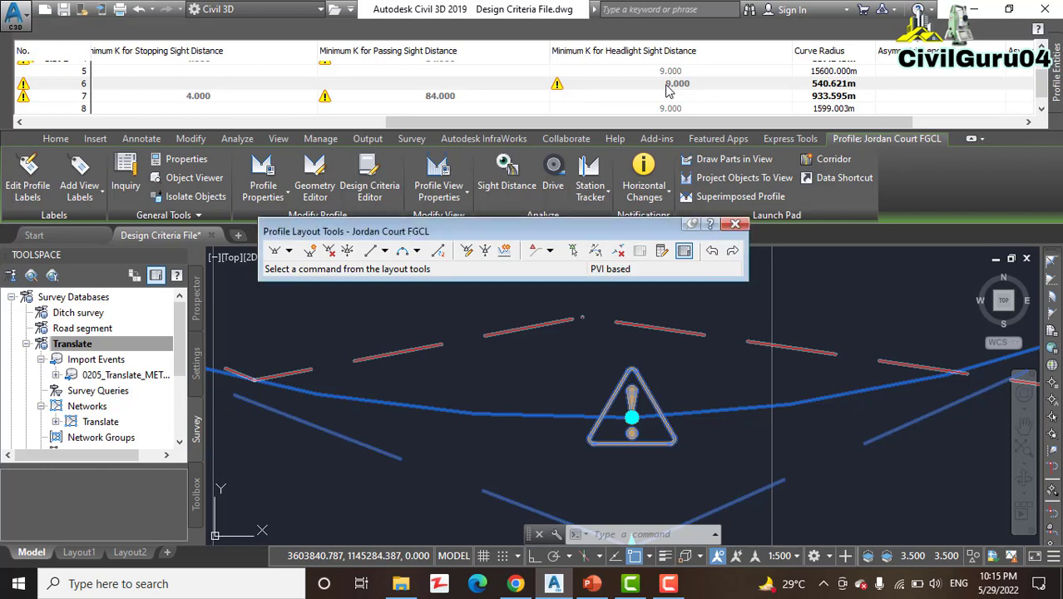
- In the Profile Grid View, change row 6's curve length from 45.000 m to 75 m
{"action": "left_click_drag", "start_coordinate": [636, 123], "coordinate": [413, 124]}
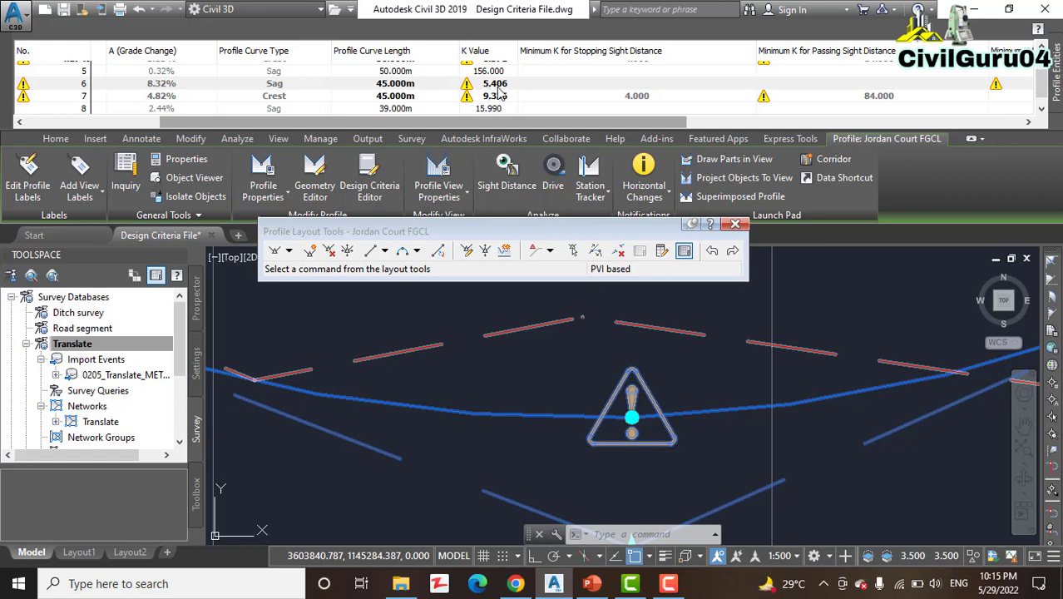
{"action": "left_click", "coordinate": [553, 85]}
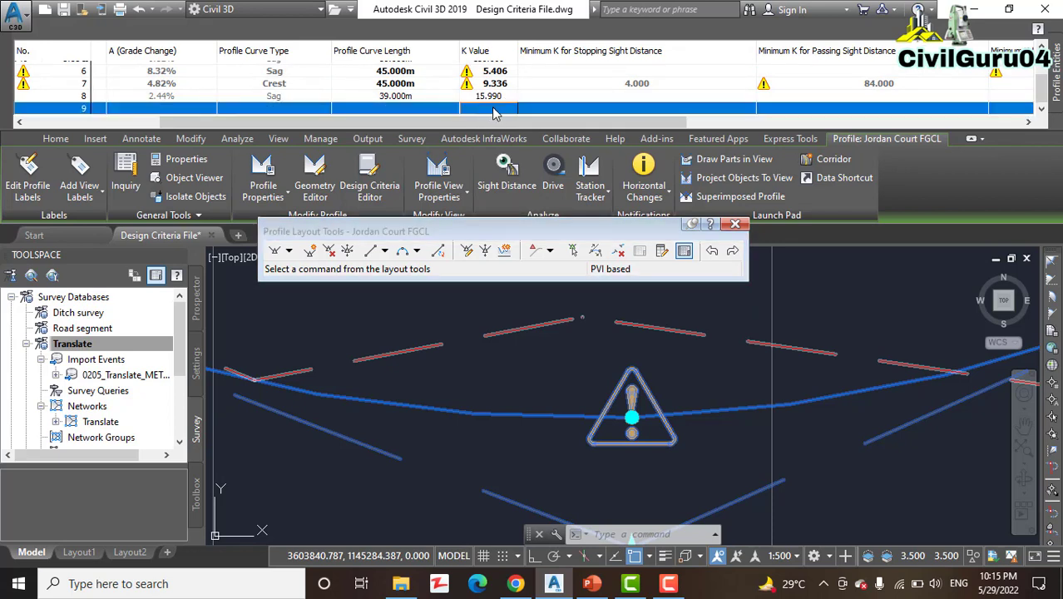
{"action": "scroll", "coordinate": [447, 89], "scroll_direction": "up", "scroll_amount": 1}
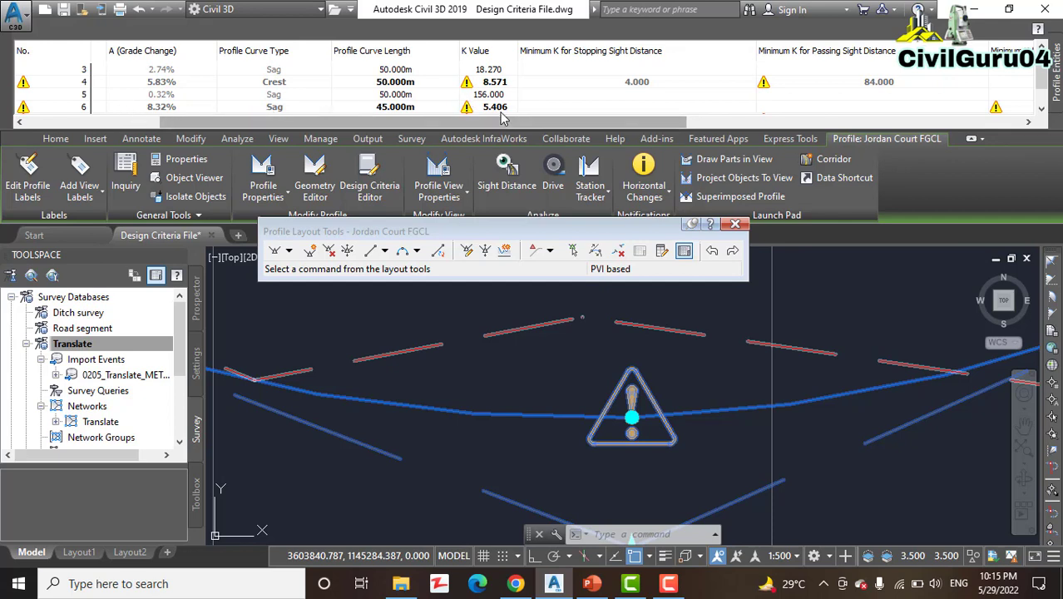
{"action": "left_click", "coordinate": [396, 106]}
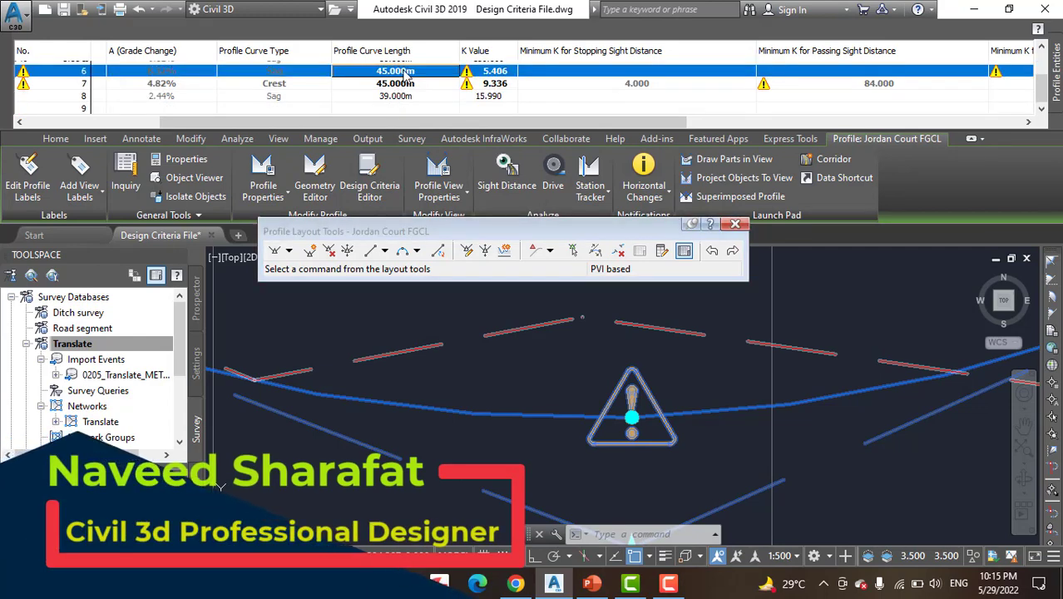
{"action": "left_click", "coordinate": [391, 72]}
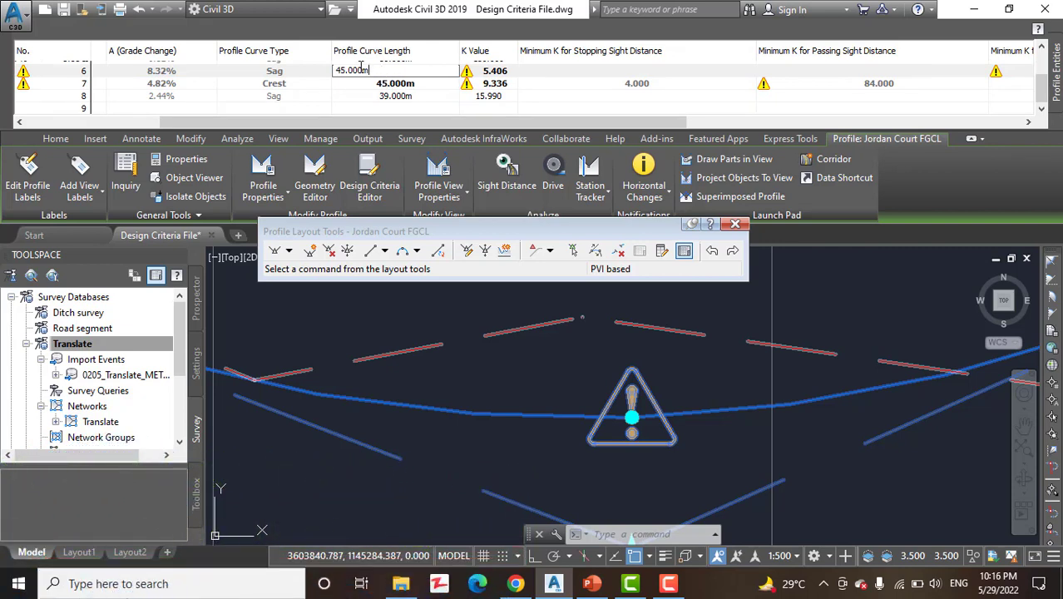
{"action": "left_click_drag", "start_coordinate": [361, 69], "coordinate": [264, 46]}
{"action": "type", "text": "75"}
{"action": "key", "text": "Return"}
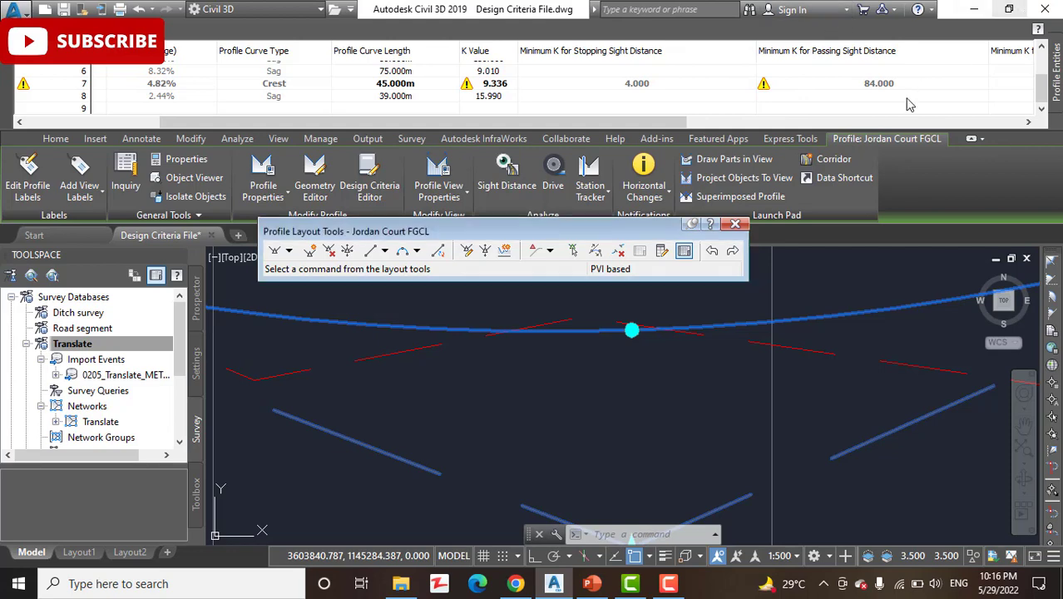
- Close the layout tools, cancel the save prompt, and zoom to the full Jordan Court profile view
{"action": "left_click", "coordinate": [1045, 9]}
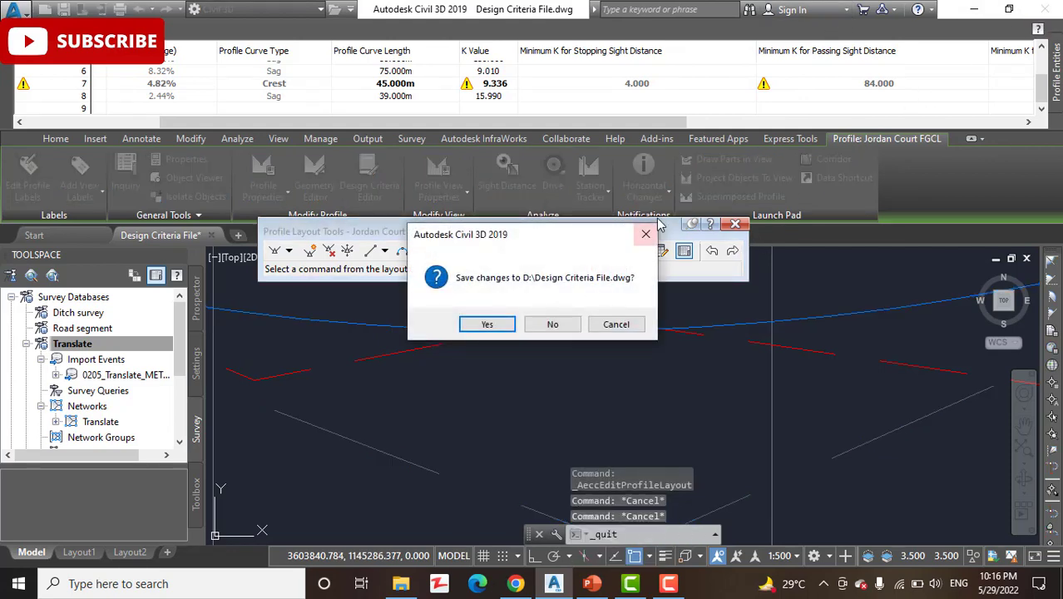
{"action": "left_click", "coordinate": [645, 234]}
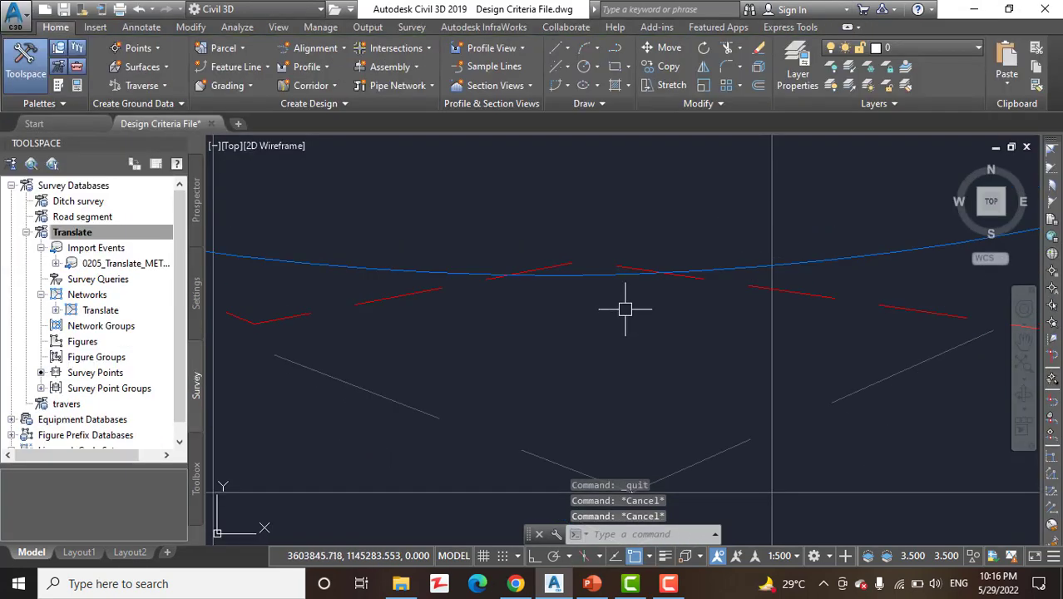
{"action": "scroll", "coordinate": [640, 303], "scroll_direction": "down", "scroll_amount": 3}
{"action": "scroll", "coordinate": [690, 337], "scroll_direction": "down", "scroll_amount": 3}
{"action": "scroll", "coordinate": [591, 379], "scroll_direction": "down", "scroll_amount": 3}
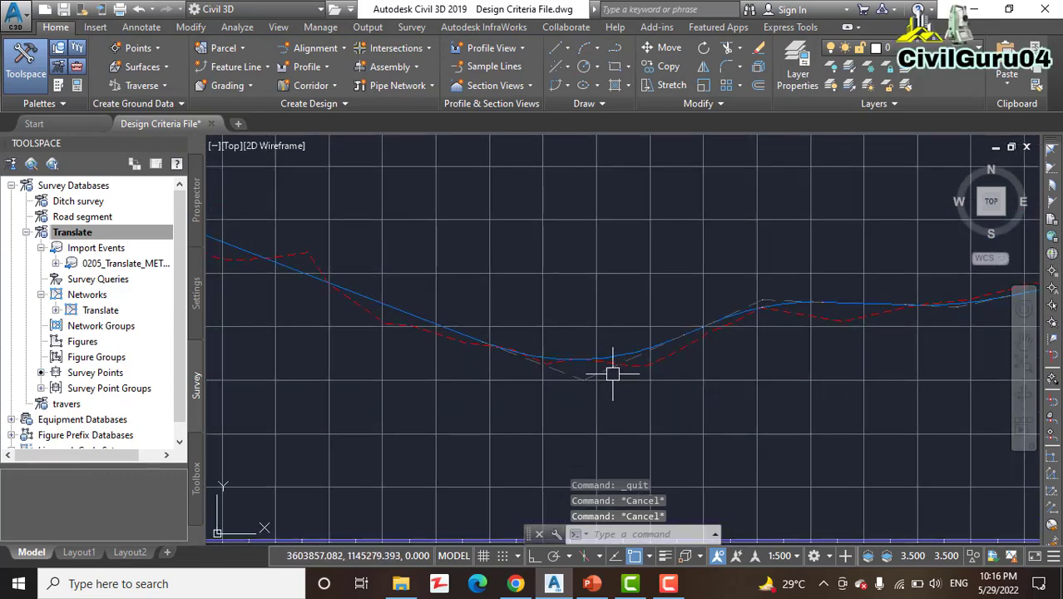
{"action": "scroll", "coordinate": [582, 391], "scroll_direction": "down", "scroll_amount": 2}
{"action": "scroll", "coordinate": [610, 416], "scroll_direction": "down", "scroll_amount": 1}
{"action": "scroll", "coordinate": [649, 387], "scroll_direction": "up", "scroll_amount": 3}
{"action": "scroll", "coordinate": [790, 387], "scroll_direction": "up", "scroll_amount": 2}
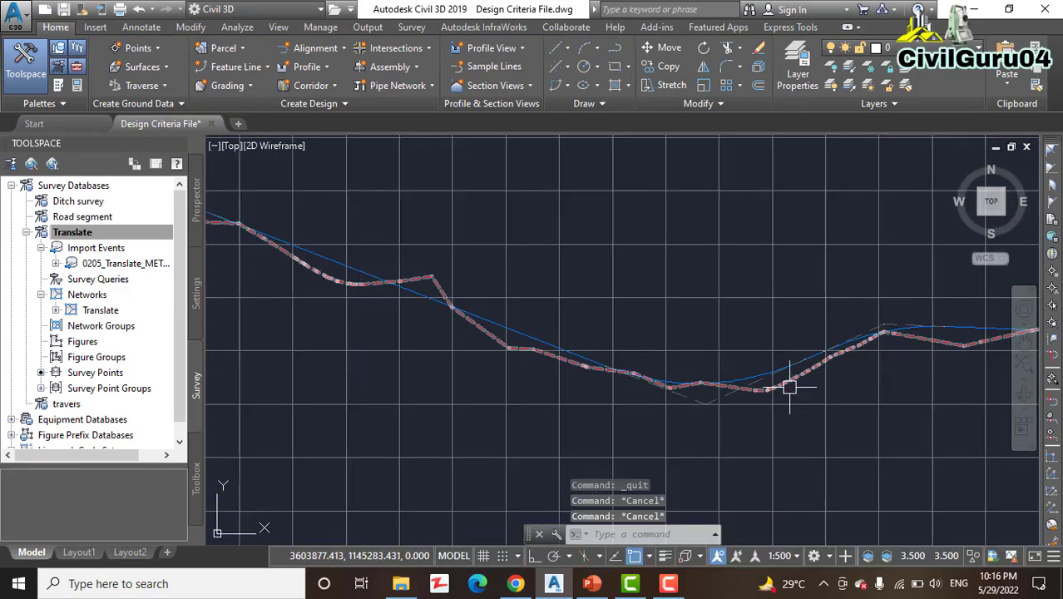
{"action": "scroll", "coordinate": [790, 387], "scroll_direction": "up", "scroll_amount": 2}
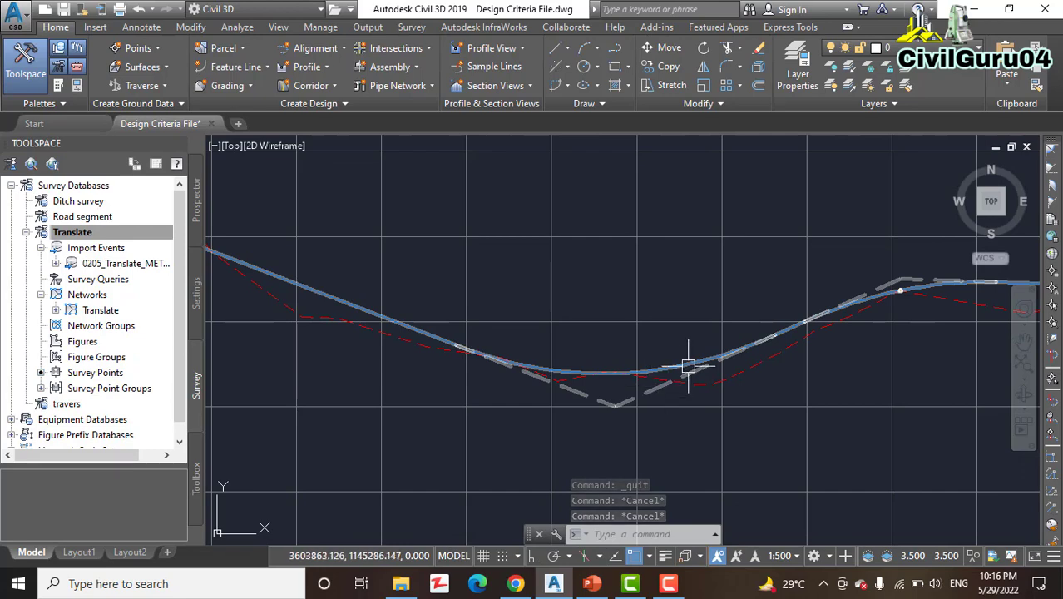
{"action": "scroll", "coordinate": [688, 366], "scroll_direction": "up", "scroll_amount": 4}
{"action": "scroll", "coordinate": [697, 352], "scroll_direction": "down", "scroll_amount": 2}
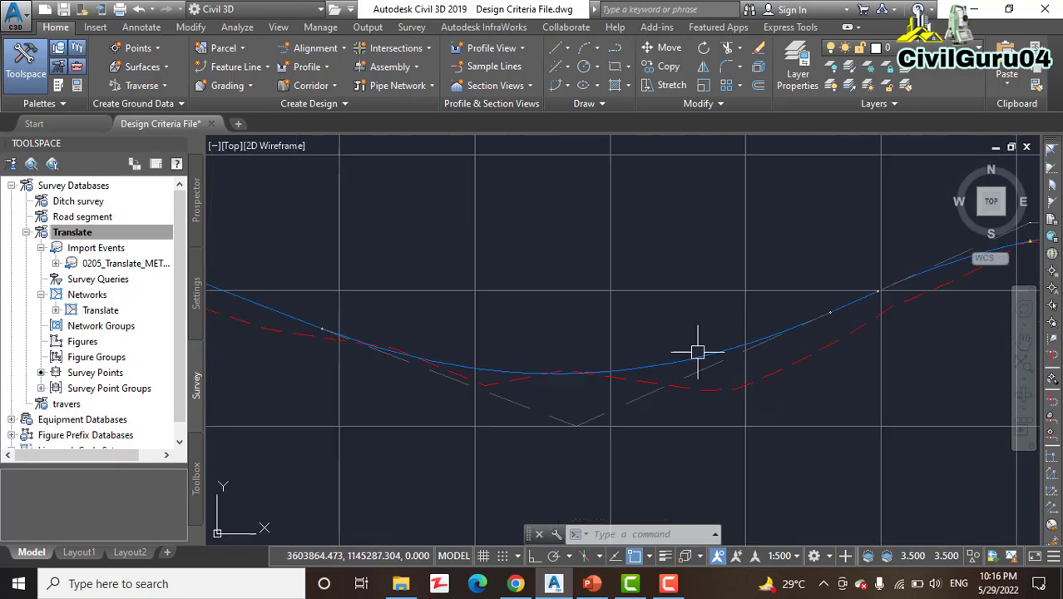
{"action": "scroll", "coordinate": [697, 352], "scroll_direction": "down", "scroll_amount": 4}
{"action": "scroll", "coordinate": [612, 397], "scroll_direction": "down", "scroll_amount": 1}
{"action": "scroll", "coordinate": [612, 397], "scroll_direction": "up", "scroll_amount": 1}
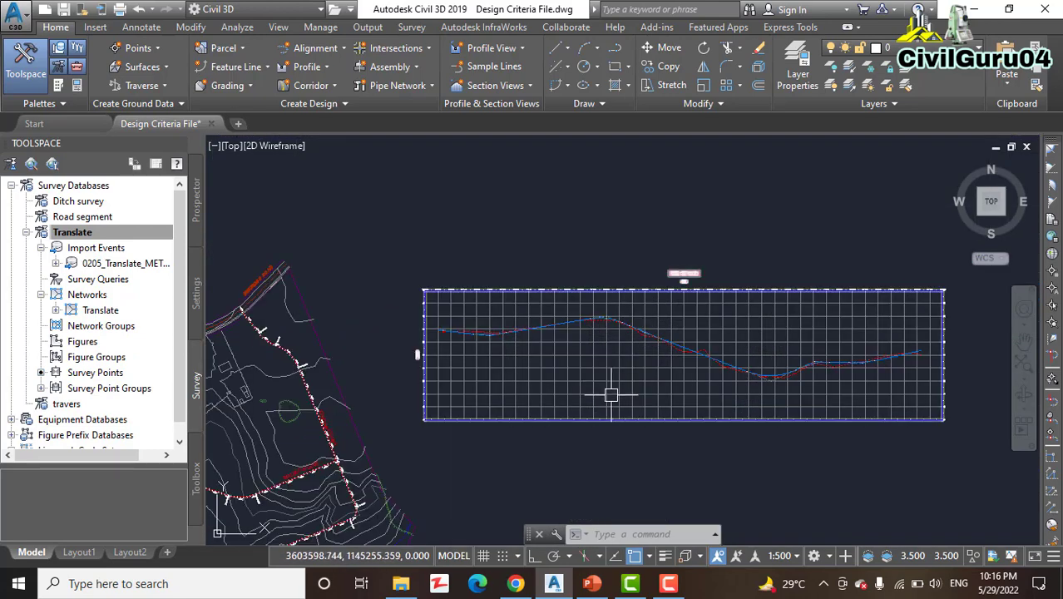